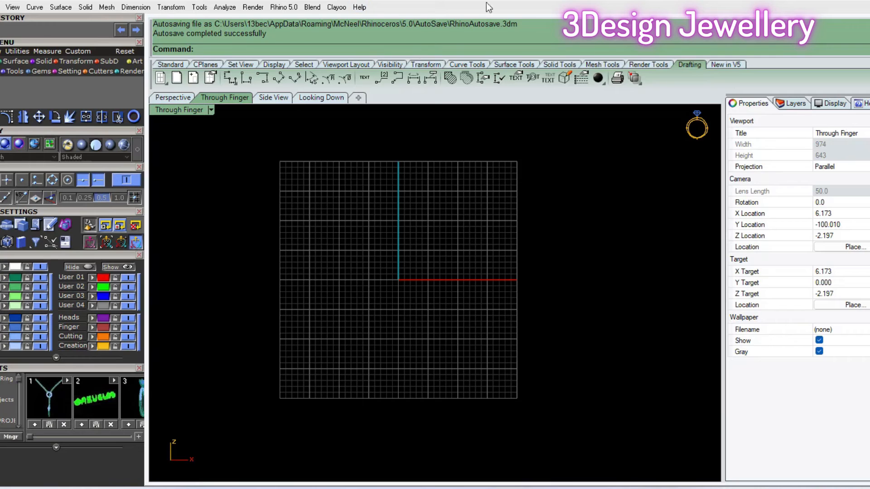
Create a ring rail in Japan size 16 in the Through Finger view
left_click(23, 72)
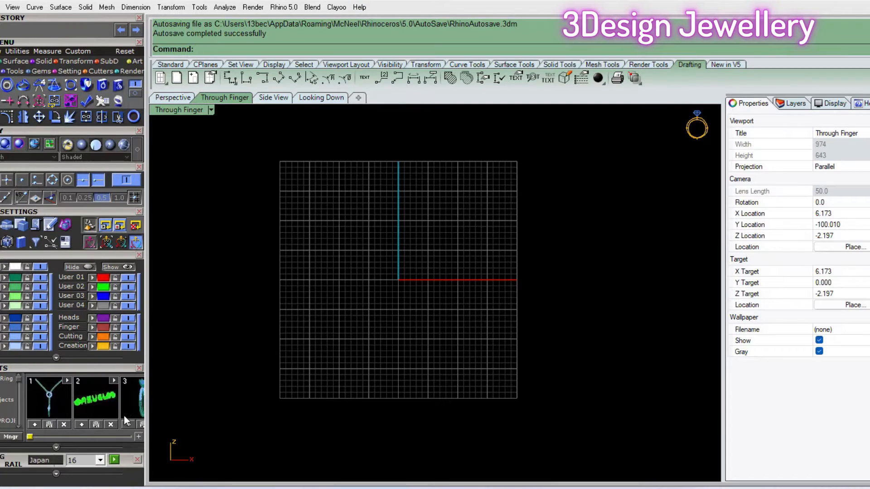
left_click_drag(69, 350, 68, 115)
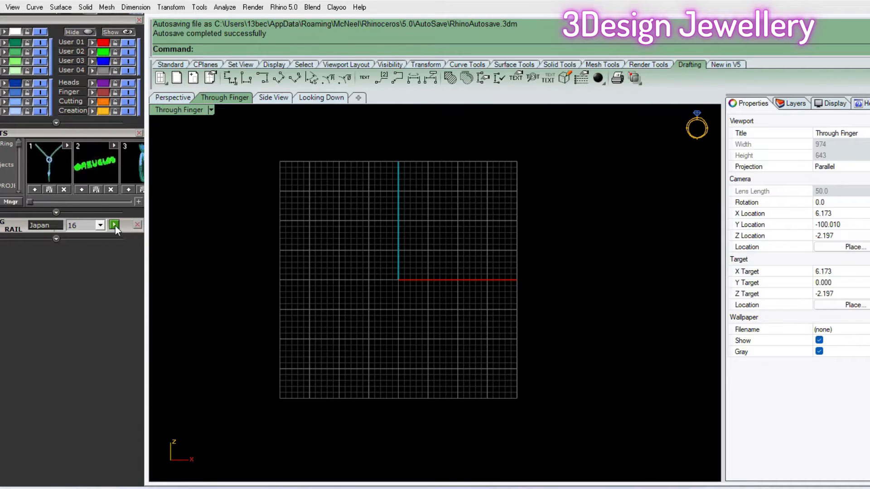
left_click(114, 226)
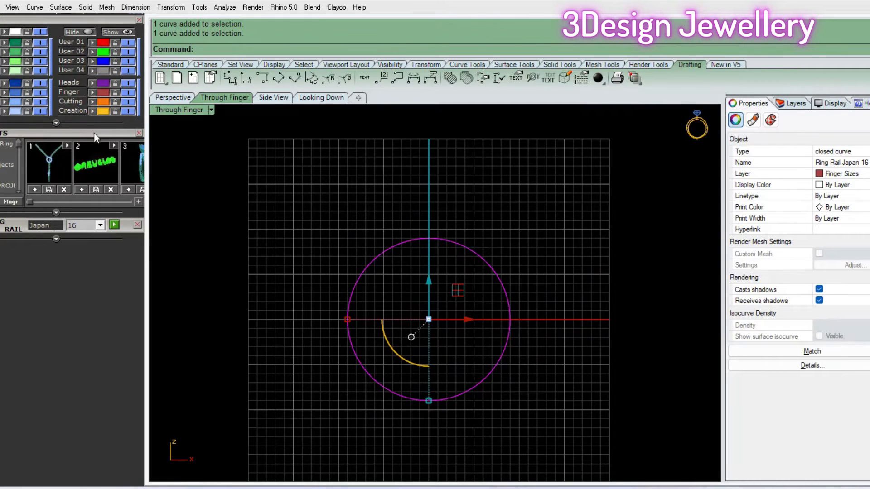
Load a round diamond with a 2.5 mm diameter at the origin
scroll(94, 132, "up", 8)
left_click(42, 98)
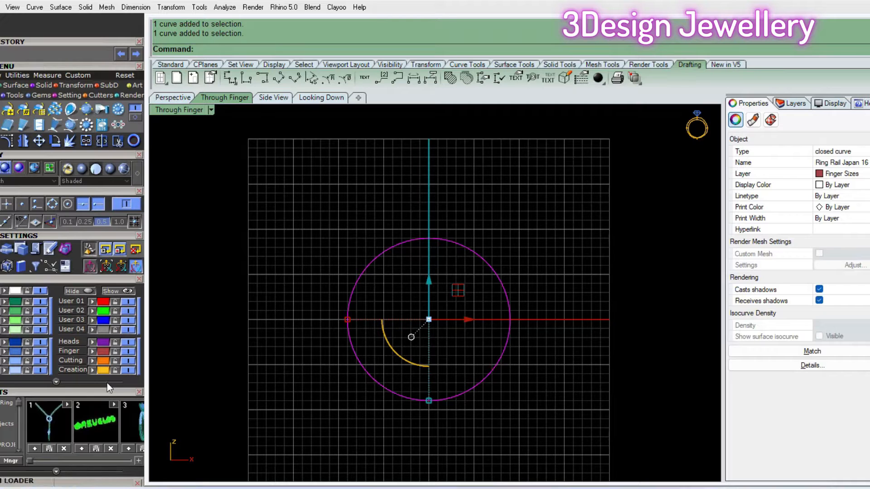
scroll(116, 393, "down", 9)
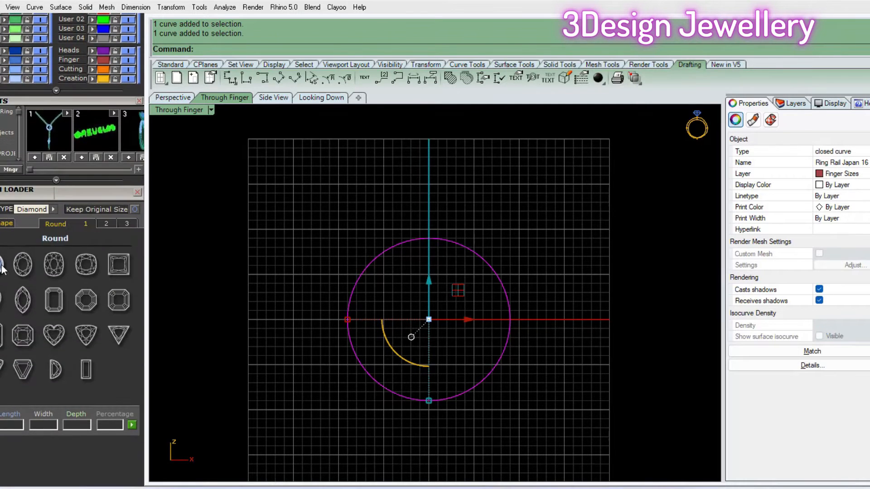
left_click(3, 267)
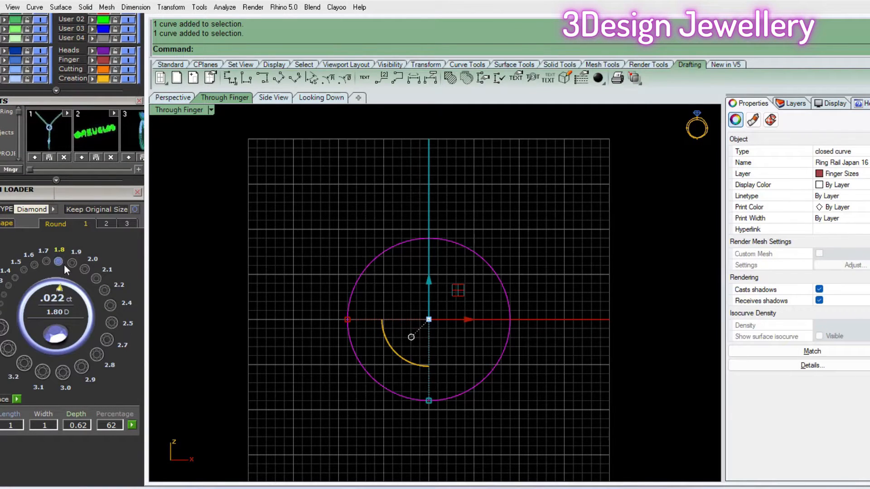
left_click(111, 322)
Examine the loaded round diamond and its position inside the ring rail
mouse_move(453, 340)
right_mouse_down()
mouse_move(431, 324)
mouse_move(449, 345)
right_mouse_up()
scroll(431, 325, "up", 2)
scroll(427, 332, "up", 2)
left_click(428, 331)
scroll(427, 331, "up", 6)
mouse_move(417, 321)
right_mouse_down()
mouse_move(425, 338)
mouse_move(434, 309)
mouse_move(409, 298)
mouse_move(410, 324)
right_mouse_up()
scroll(411, 334, "up", 6)
left_click(397, 321)
scroll(415, 304, "down", 6)
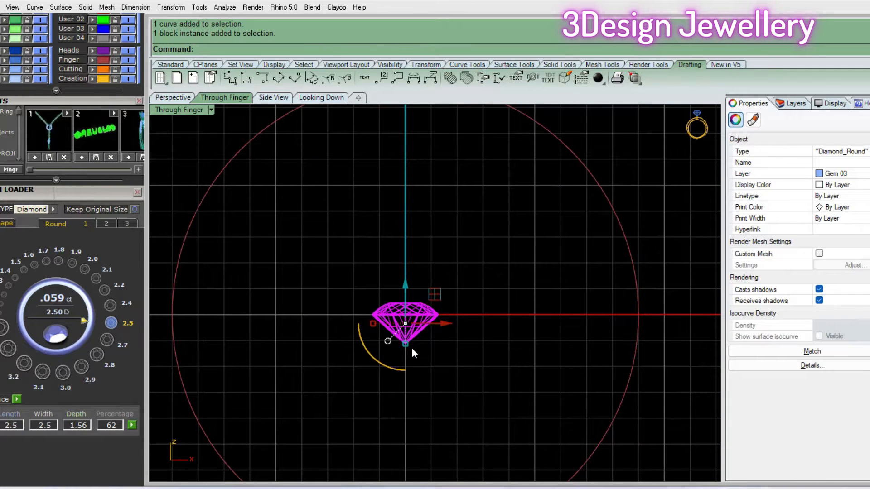
mouse_move(410, 349)
right_mouse_down()
mouse_move(397, 326)
mouse_move(416, 341)
right_mouse_up()
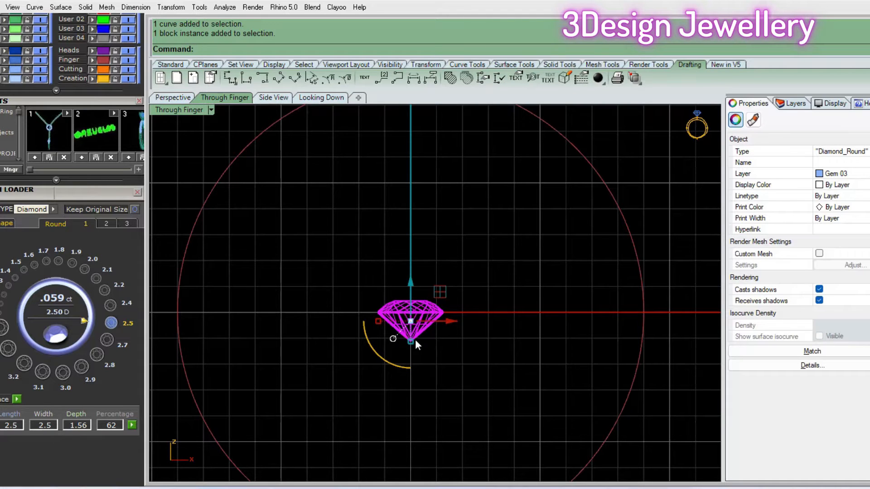
right_click_drag(415, 339, 410, 331)
key("Escape")
type("ip")
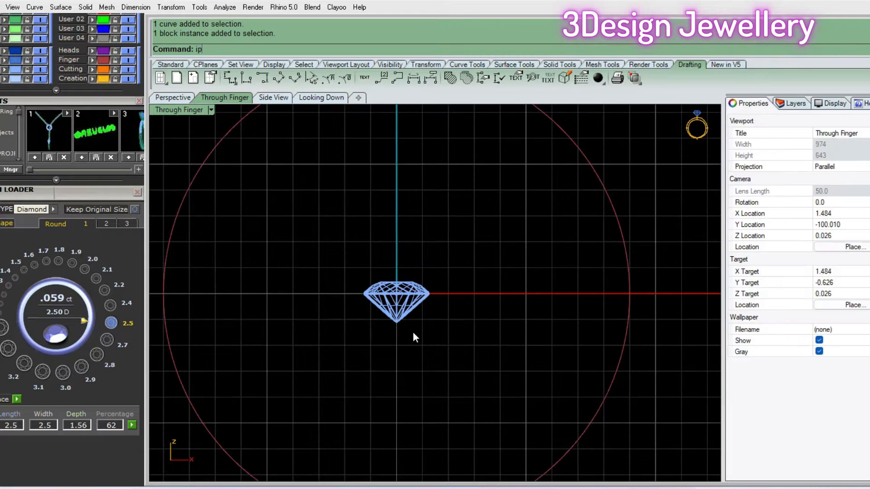
key("Return")
scroll(437, 290, "up", 5)
left_click(394, 291)
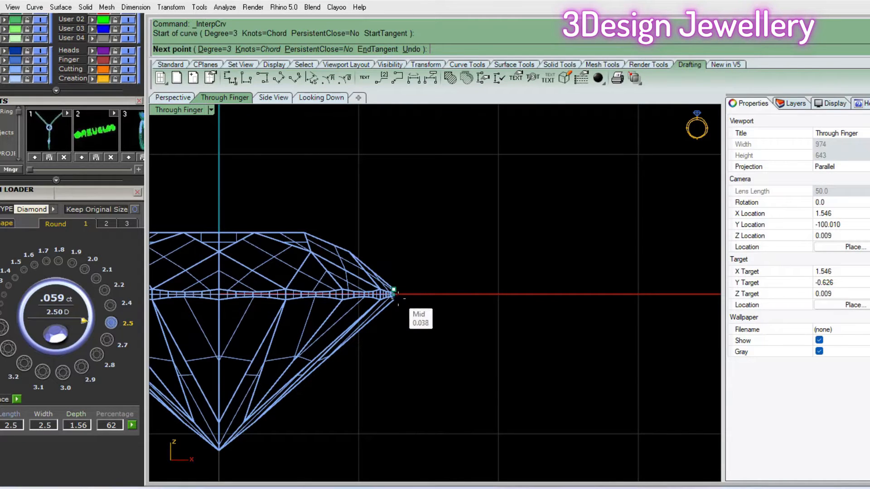
key("Escape")
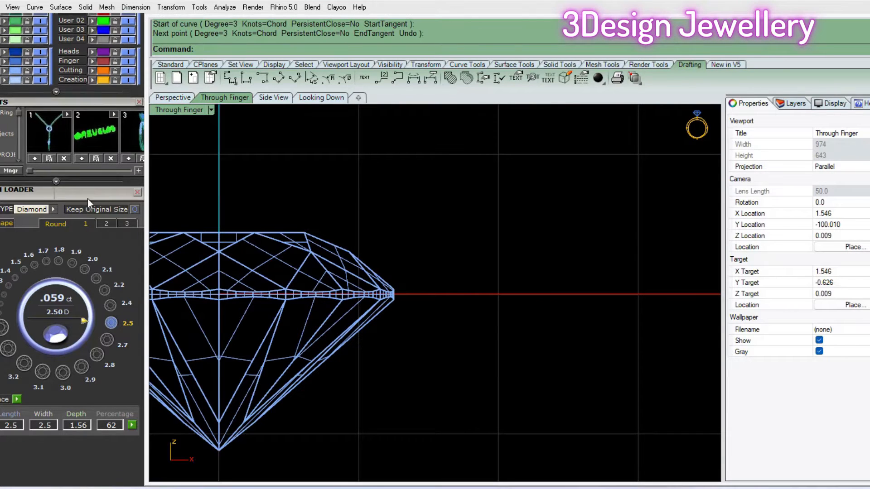
Turn on the drafting-aid toggle beside the 0.1 grid snap spacing and bring up the curve tools
left_click_drag(86, 190, 64, 404)
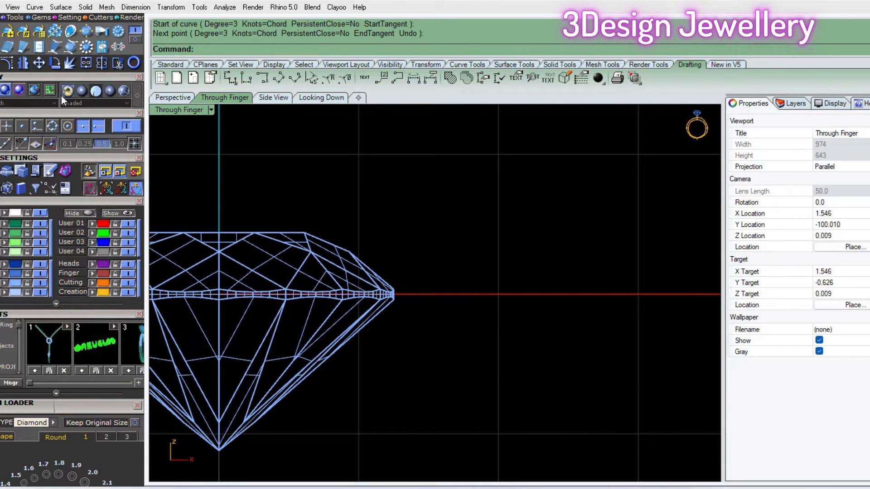
left_click(50, 144)
right_click_drag(375, 316, 395, 284)
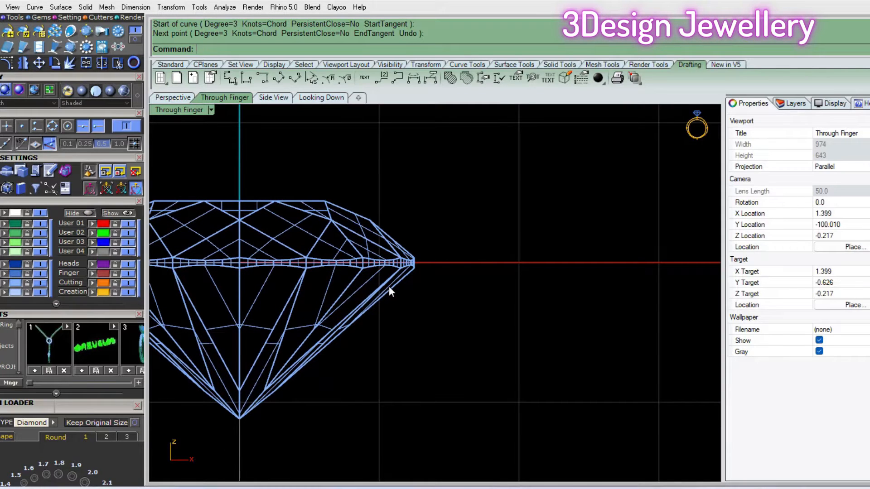
left_click(0, 7)
left_click(114, 73)
left_click_drag(93, 112, 99, 177)
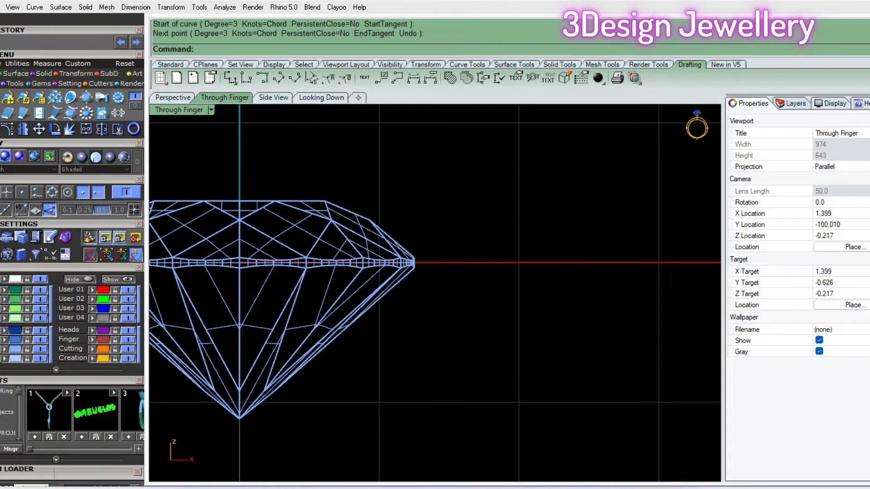
mouse_move(1, 73)
left_click(4, 97)
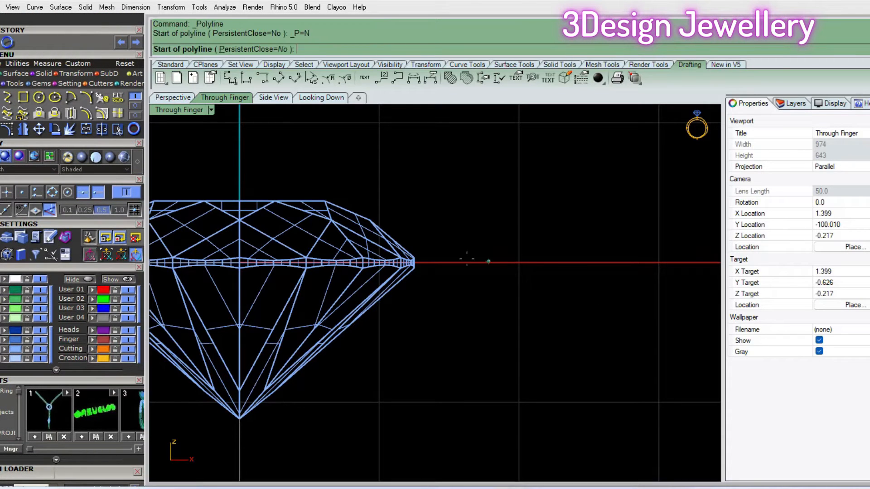
left_click(421, 249)
scroll(419, 244, "up", 2)
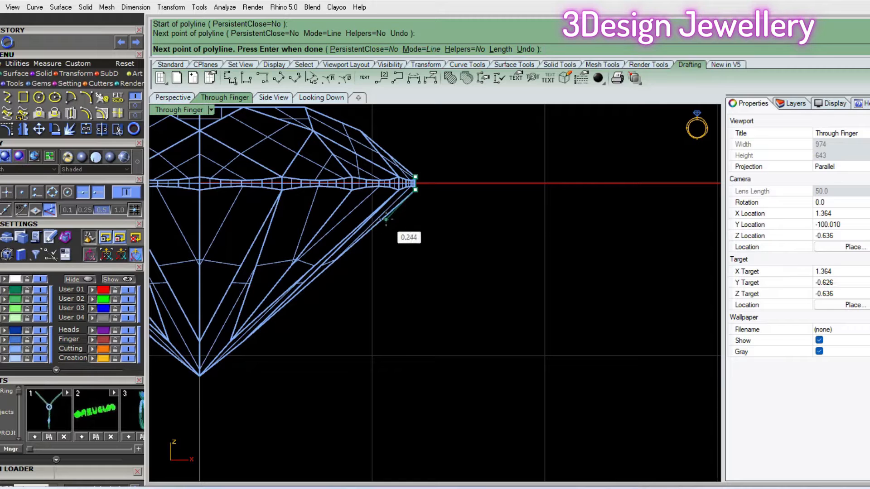
left_click(383, 219)
scroll(369, 340, "down", 5)
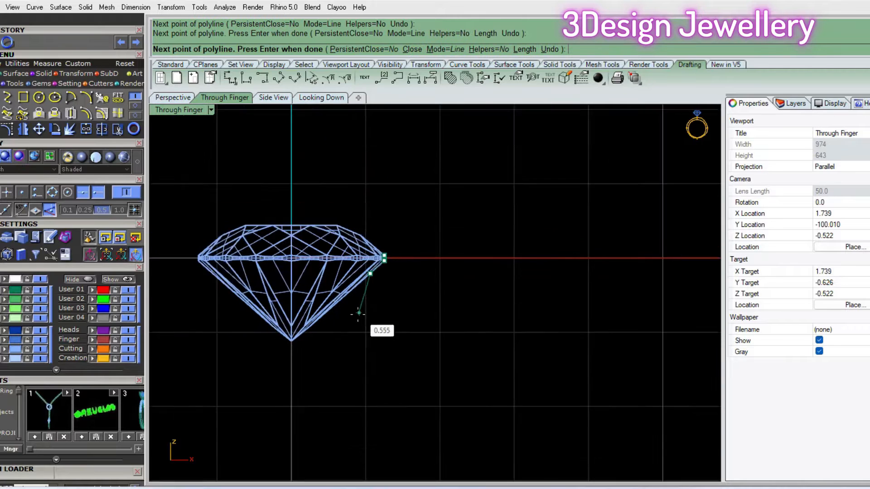
key("Escape")
Draw an open polyline down the diamond's girdle edge, along its pavilion, and steeply down past the culet
scroll(383, 275, "up", 8)
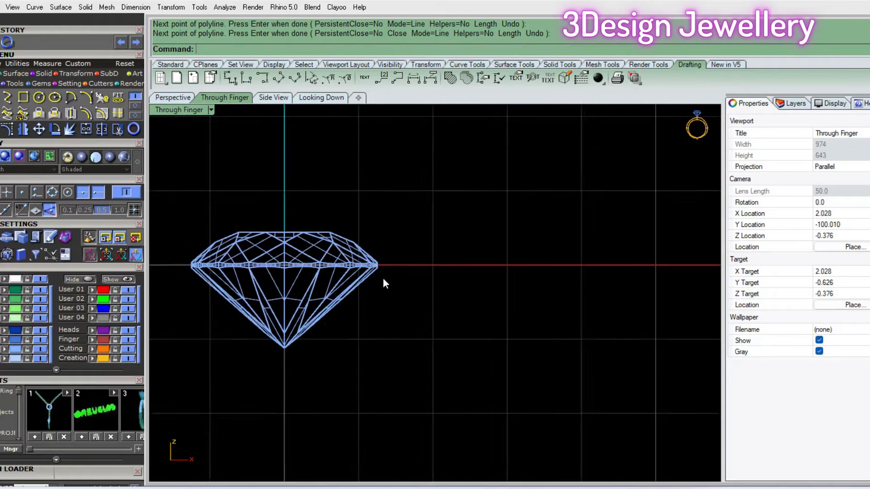
right_click(377, 253)
left_click(374, 256)
left_click(379, 269)
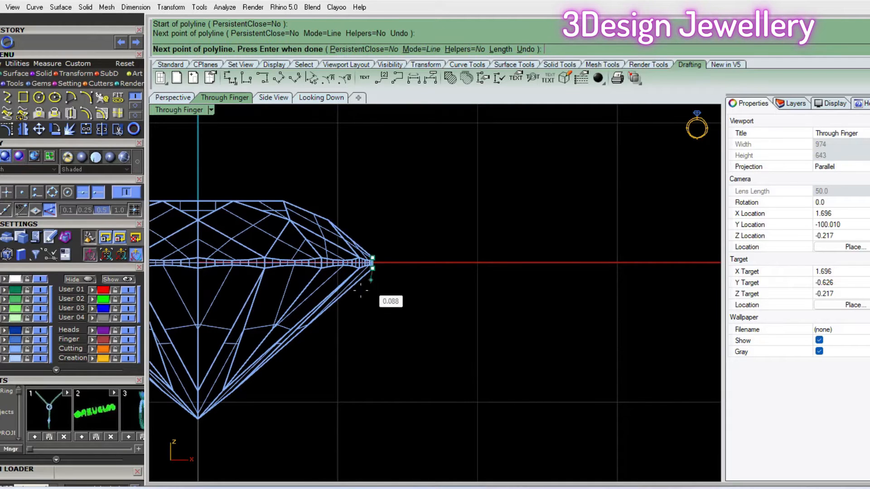
left_click(328, 309)
scroll(327, 312, "down", 8)
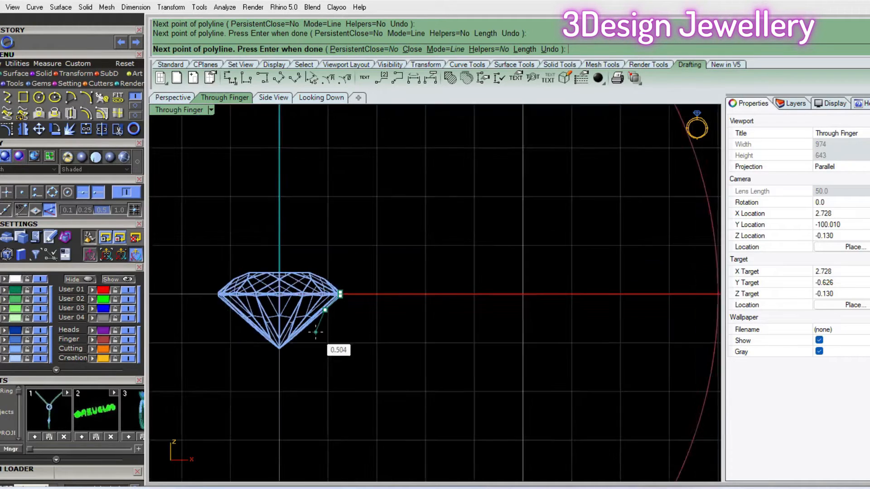
scroll(316, 332, "down", 2)
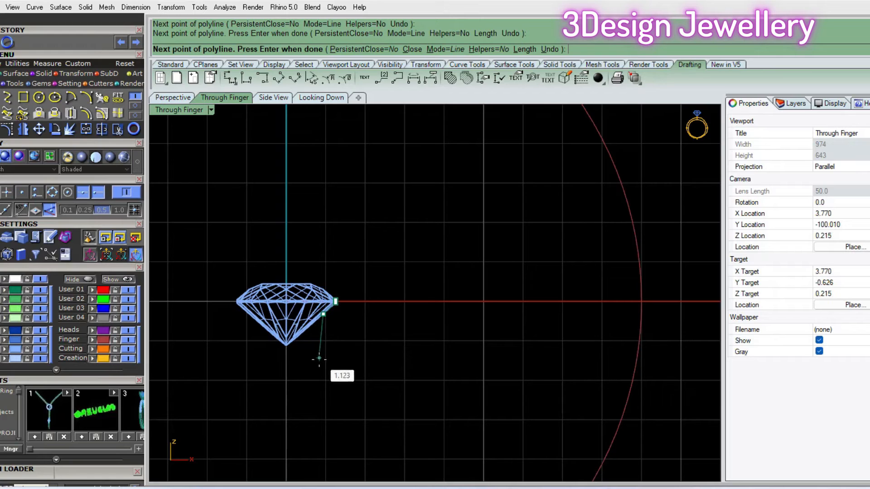
left_click(319, 393)
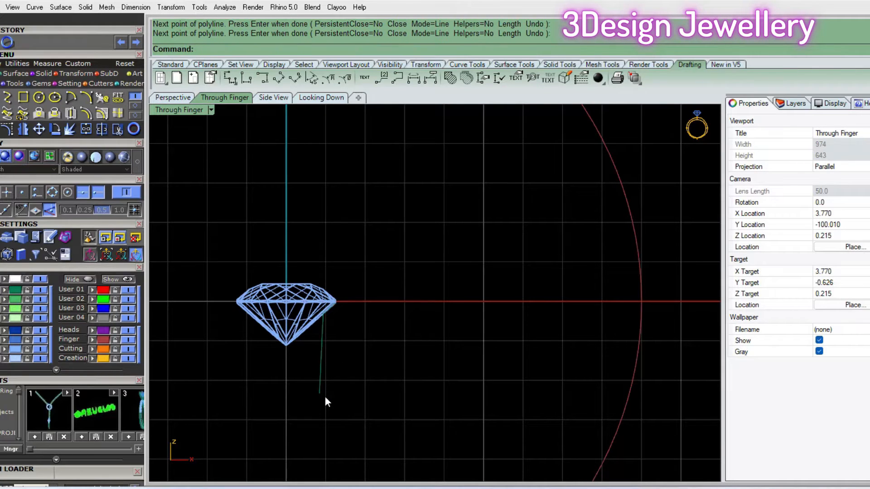
key("Return")
key("Return")
scroll(338, 297, "up", 2)
scroll(338, 298, "up", 6)
key("Escape")
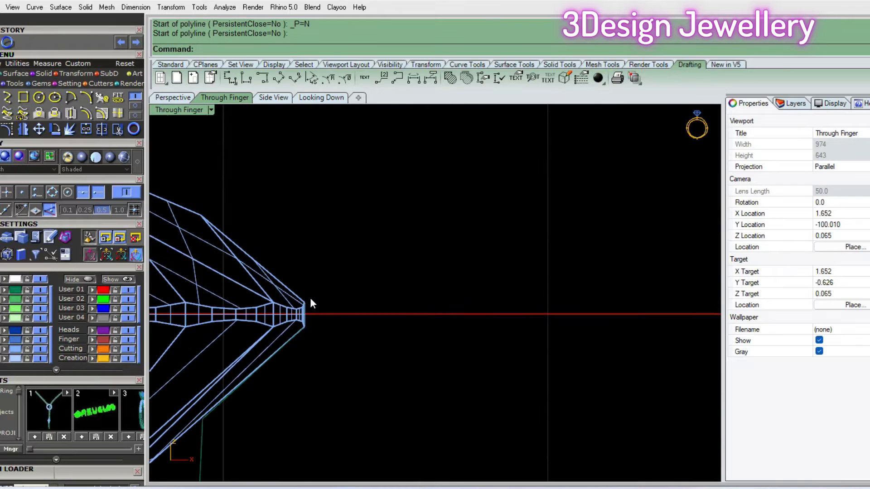
key("Return")
left_click(304, 326)
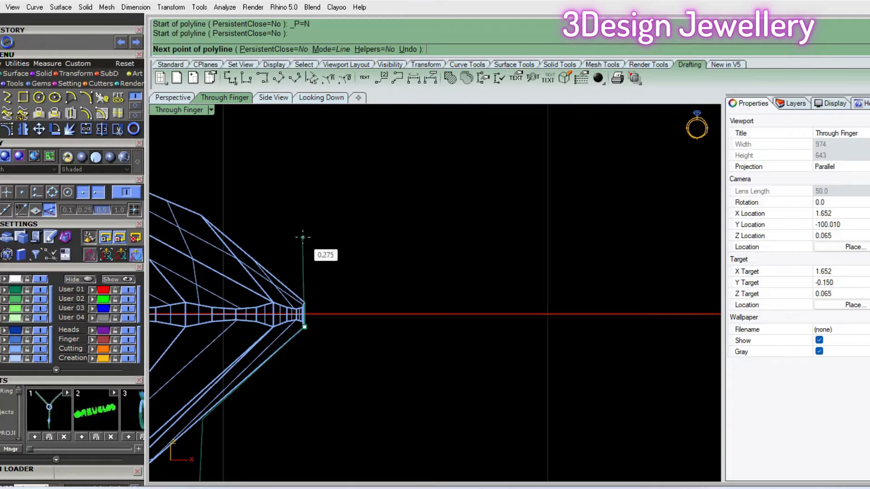
left_click(305, 166)
key("Escape")
Draw a vertical line straight up from the upper corner of the diamond's girdle
key("Return")
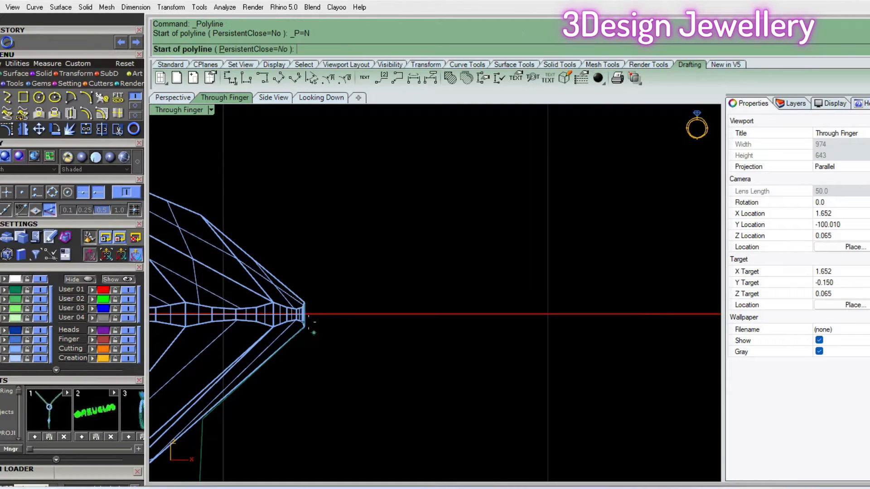
left_click(305, 313)
left_click(305, 153)
key("Return")
Offset the vertical line above the girdle 0.55 mm outward, away from the diamond
left_click_drag(344, 219, 270, 168)
type("of")
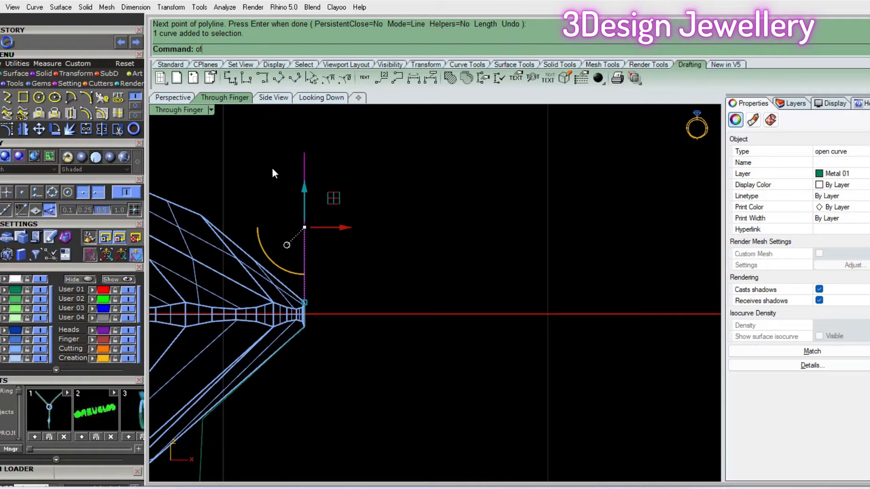
key("Return")
type(".5")
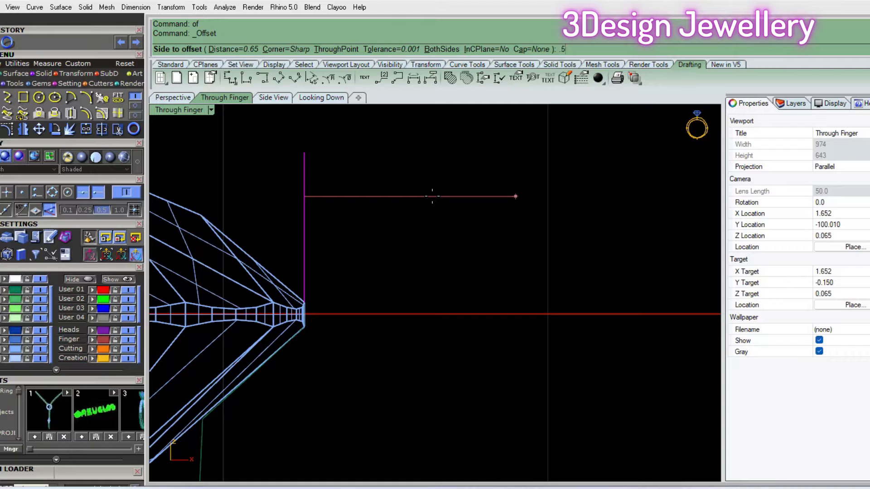
type("5")
key("Return")
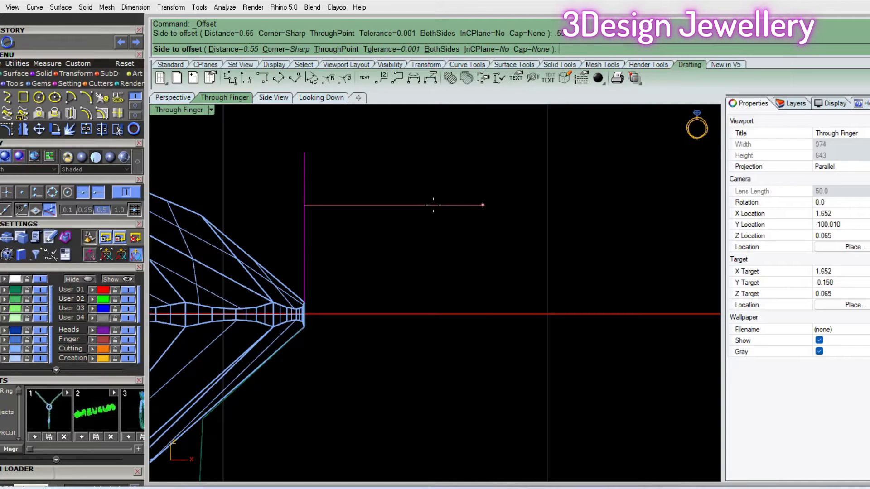
type(".6")
key("Return")
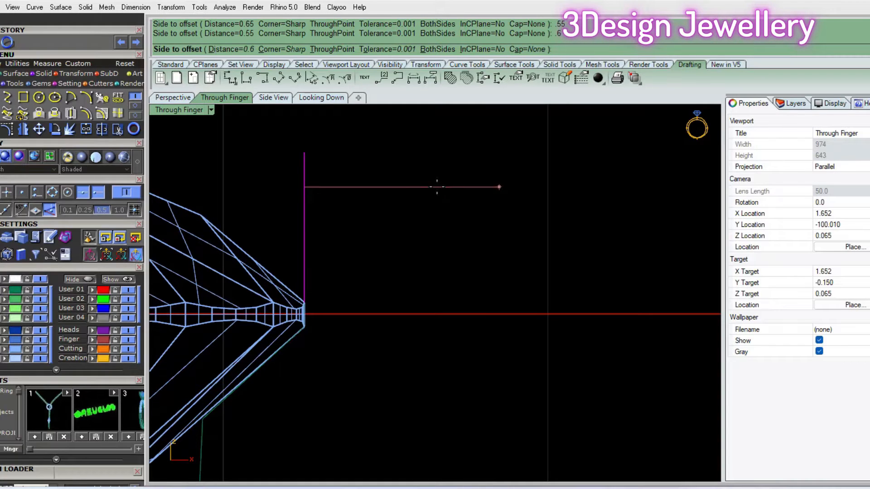
type(".55")
key("Return")
left_click(495, 207)
key("Escape")
scroll(398, 210, "down", 6)
right_click_drag(441, 290, 407, 234)
scroll(396, 208, "up", 2)
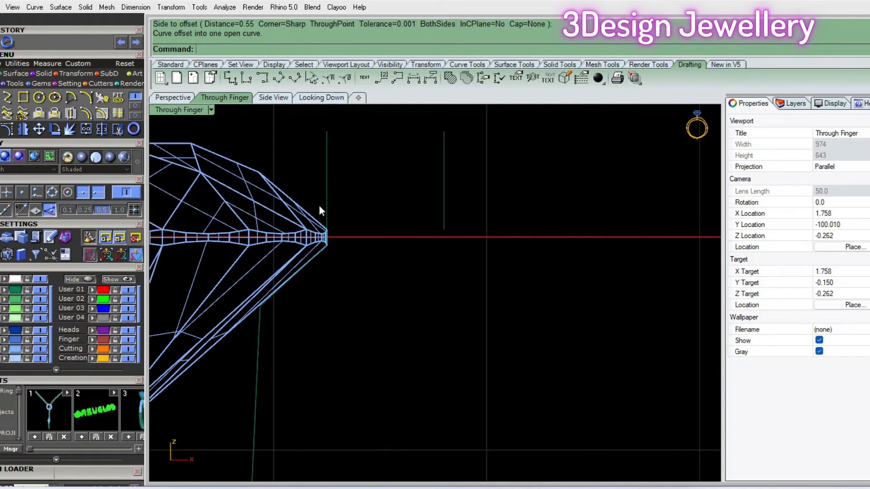
left_click(326, 207)
scroll(329, 241, "up", 8)
left_click_drag(301, 188, 389, 313)
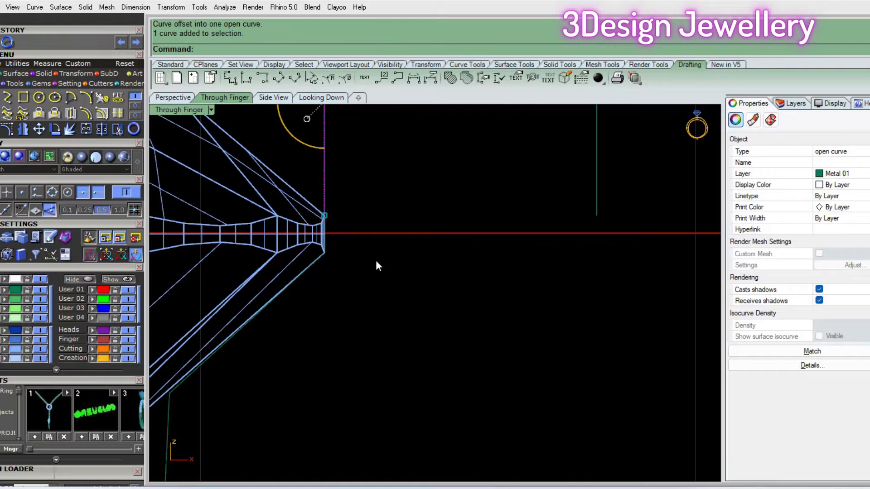
scroll(431, 269, "up", 5)
scroll(406, 223, "down", 6)
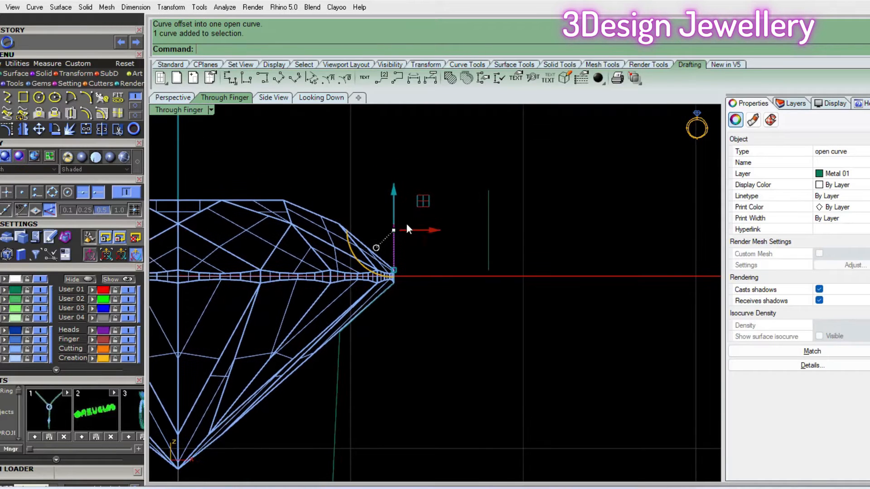
key("Escape")
scroll(402, 200, "up", 5)
left_click(397, 199)
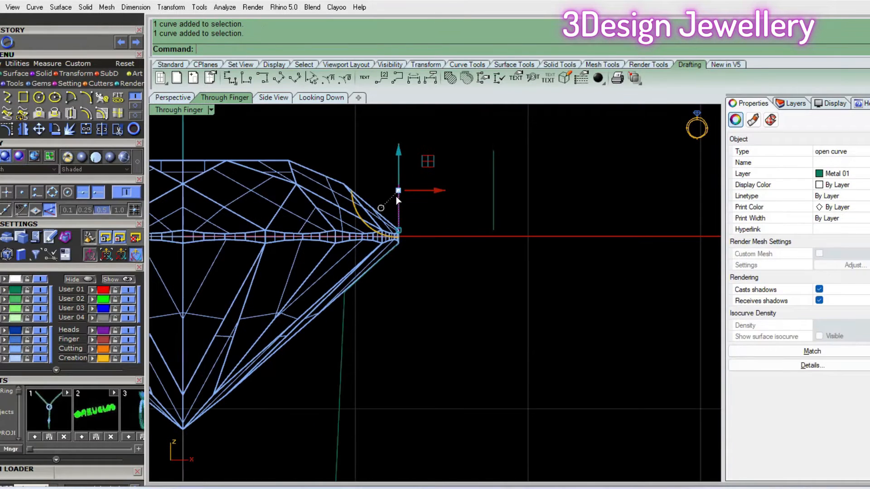
Lock the diamond, then select the polyline below the girdle together with the vertical line above it
scroll(413, 228, "up", 2)
left_click(329, 232)
right_click_drag(390, 239, 361, 214)
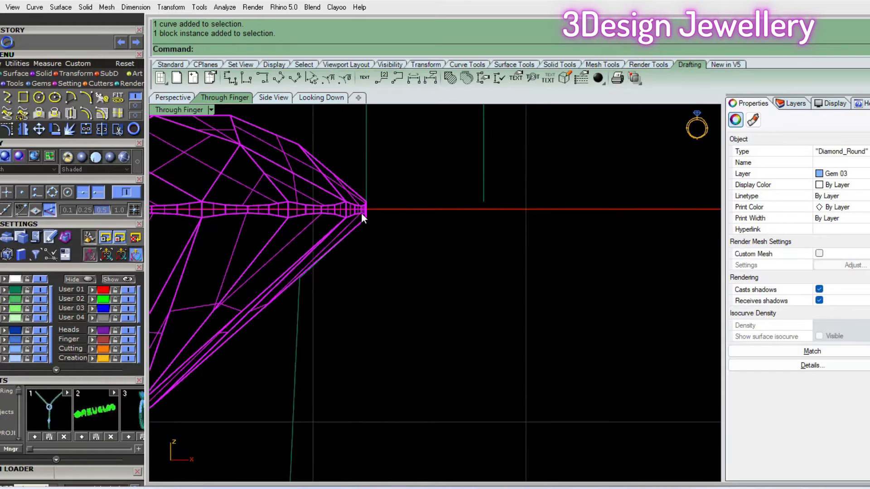
key("ctrl+l")
scroll(380, 235, "down", 6)
left_click_drag(399, 252, 359, 213)
scroll(379, 221, "down", 4)
mouse_move(388, 262)
right_mouse_down()
mouse_move(379, 238)
mouse_move(399, 251)
right_mouse_up()
Measure the distances between the polyline's lower end and the outer vertical line with aligned dimensions
type("ad")
key("Return")
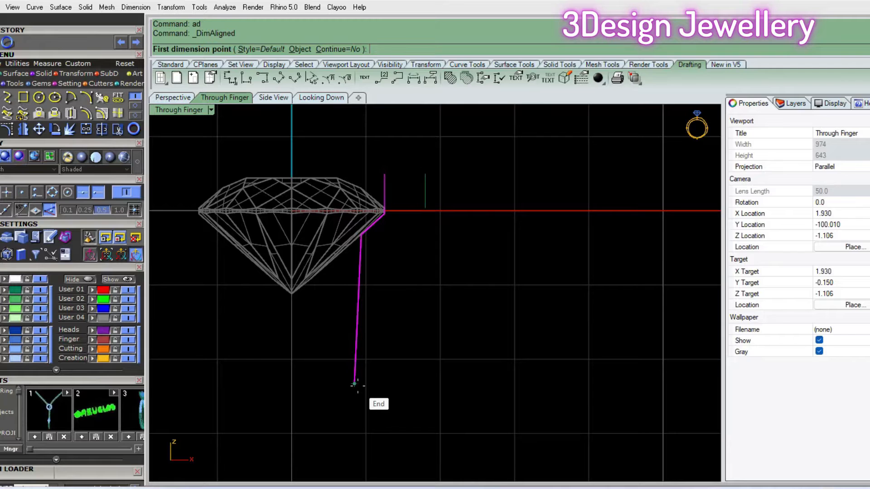
left_click(355, 384)
key("Escape")
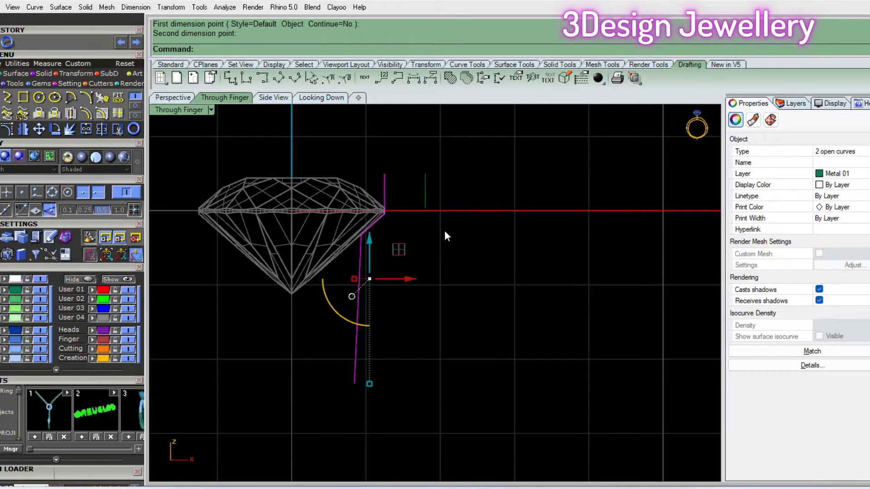
key("Return")
left_click(425, 208)
key("Escape")
type("ad")
key("Return")
left_click(354, 385)
left_click(463, 383)
key("Escape")
Draw a horizontal line outward from the polyline's lower end and a vertical line down from the outer line's lower end
type("l")
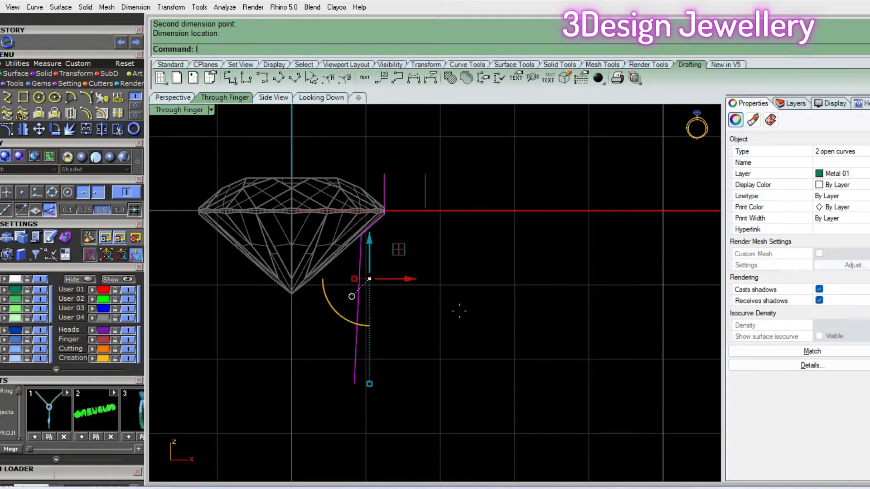
key("Return")
left_click(354, 384)
left_click(531, 384)
type("l")
key("Return")
left_click(425, 208)
left_click(439, 431)
key("Escape")
Trim the excess of the horizontal and vertical lines beyond their crossing at the profile's lower outer corner
left_click_drag(298, 134, 560, 403)
left_click_drag(577, 439, 369, 202)
right_click_drag(407, 255, 376, 230)
type("t")
key("Return")
left_click_drag(494, 426, 390, 404)
left_click_drag(533, 377, 476, 314)
right_click_drag(445, 323, 468, 359)
key("Return")
scroll(407, 188, "up", 2)
key("Escape")
Blend the upper ends of the inner and outer vertical lines with a rounded cap curve
right_click_drag(407, 189, 413, 188)
type("bc")
key("Return")
scroll(385, 180, "up", 2)
left_click(373, 191)
left_click(438, 192)
scroll(419, 192, "down", 2)
scroll(420, 194, "up", 3)
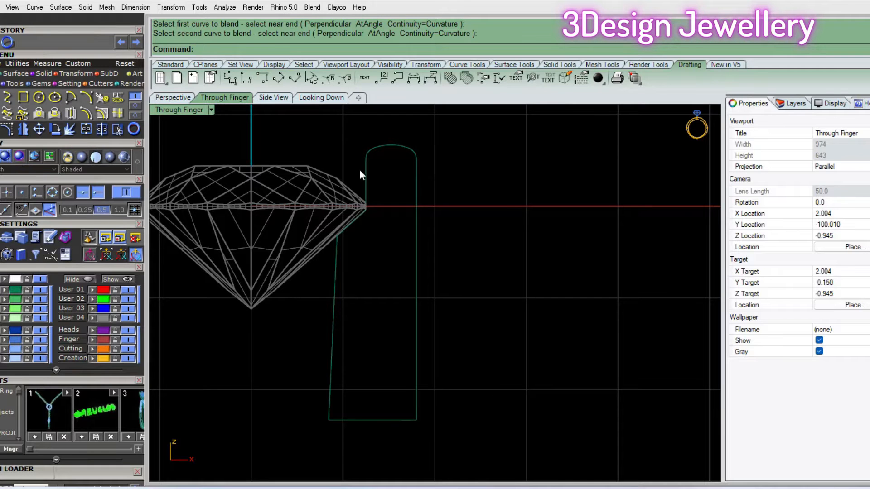
Measure the width of the setting wall between the two ends of the rounded cap
scroll(406, 188, "up", 2)
scroll(407, 188, "down", 3)
type("ad")
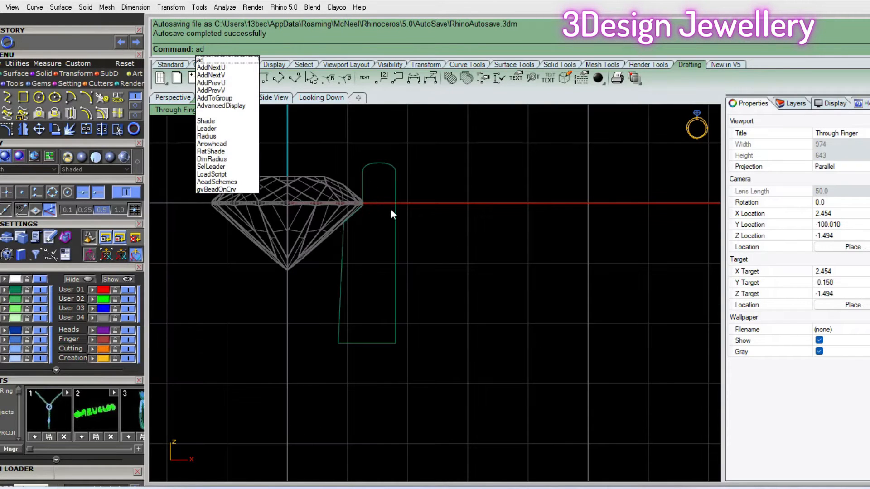
scroll(391, 200, "up", 3)
key("Return")
left_click(341, 155)
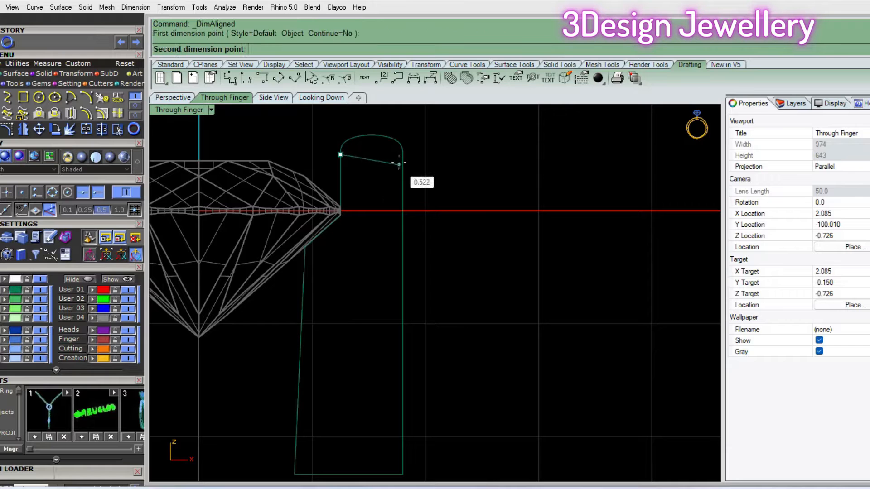
left_click(399, 164)
scroll(399, 164, "down", 3)
left_click(447, 307)
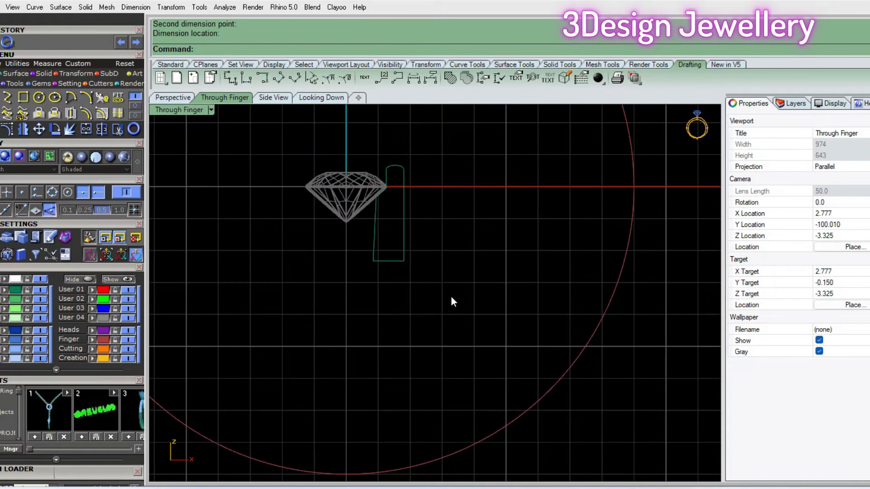
Move the control points on the profile's outer side 0.1 mm outward, away from the diamond
left_click_drag(396, 148, 396, 149)
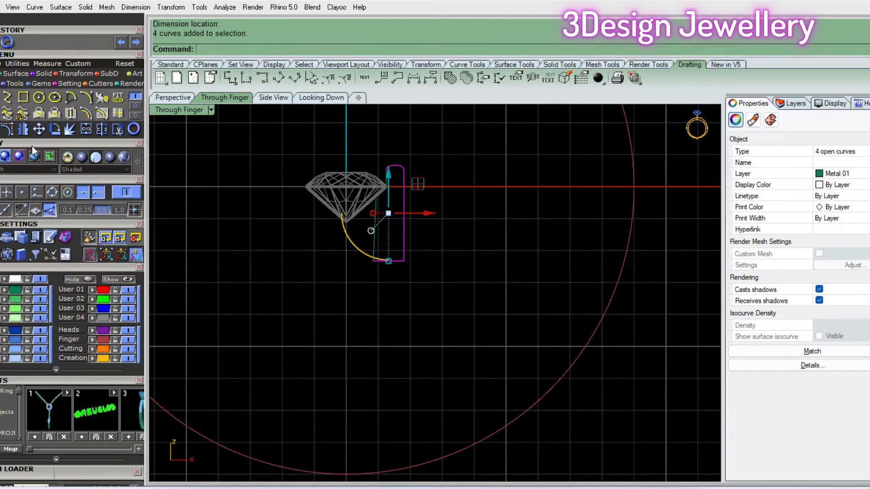
right_click_drag(306, 211, 312, 230)
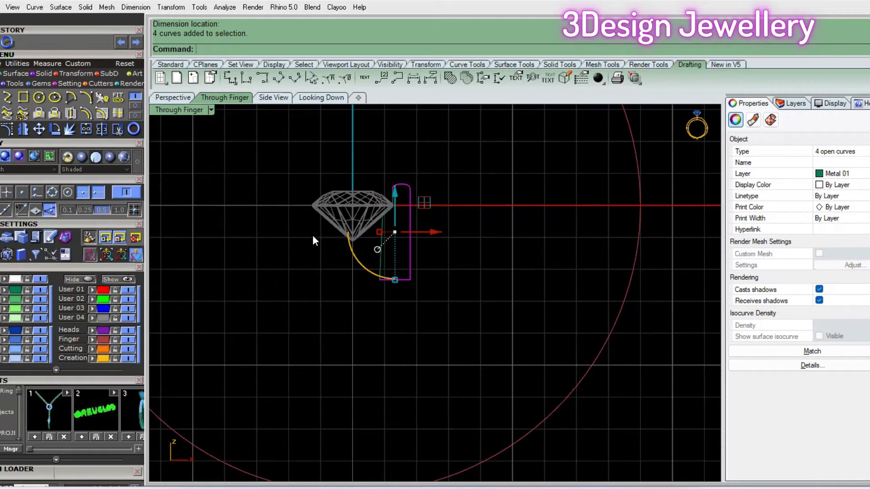
key("F10")
scroll(353, 220, "up", 1)
left_click_drag(418, 163, 514, 374)
left_click(461, 234)
type(".1")
key("Return")
key("Escape")
key("Escape")
Measure the thickness of the widened setting wall with an aligned dimension
scroll(426, 260, "up", 4)
right_click_drag(417, 274, 395, 239)
type("ad")
key("Return")
left_click(344, 279)
left_click(408, 279)
key("Escape")
scroll(460, 287, "down", 4)
right_click_drag(460, 286, 464, 293)
Draw a horizontal guide line outward from the lower outer corner of the setting profile
type("Ku")
key("Return")
right_click_drag(417, 279, 427, 304)
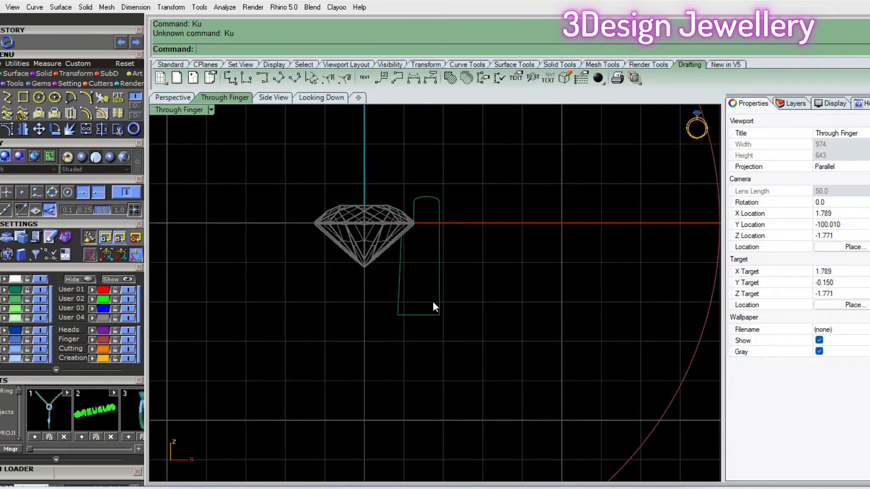
type("li")
key("Return")
left_click(439, 315)
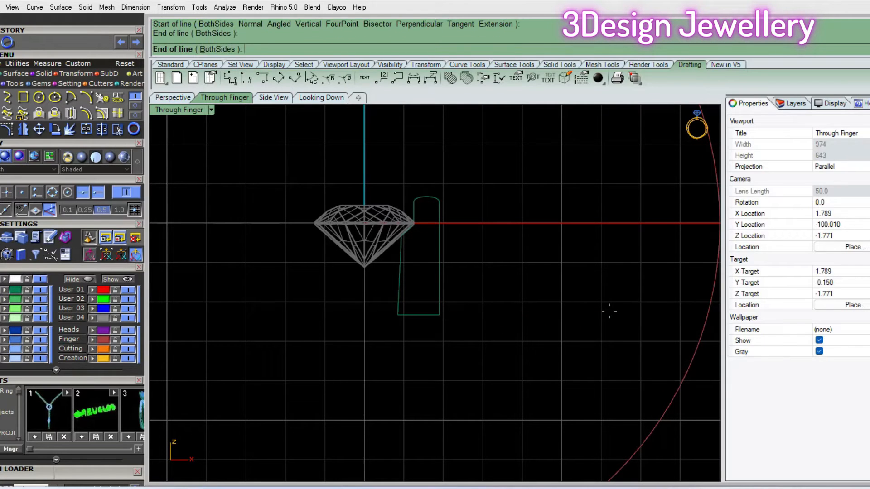
left_click(608, 315)
Offset the horizontal guide line 2.8 mm upward
type("of")
key("Return")
type("2.8")
key("Return")
left_click(508, 202)
scroll(483, 206, "up", 4)
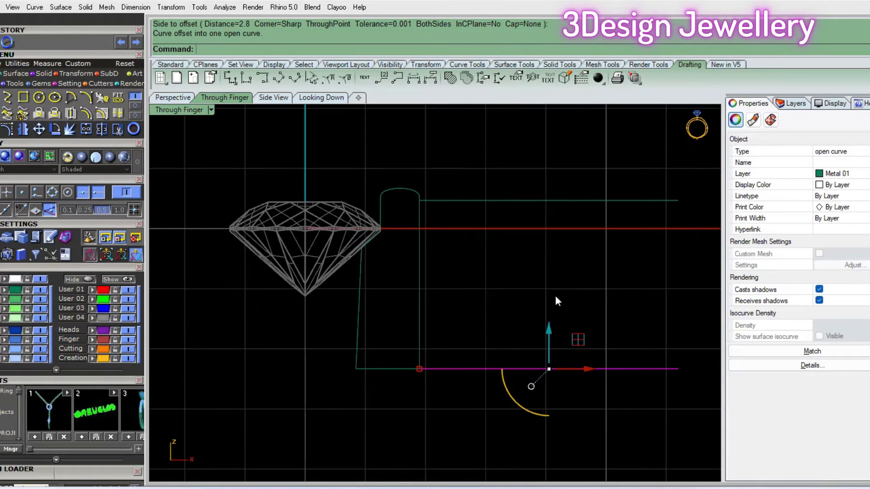
Move both horizontal guide lines up together until the upper one is level with the top of the rounded cap
left_click_drag(635, 408, 498, 181)
scroll(442, 197, "up", 3)
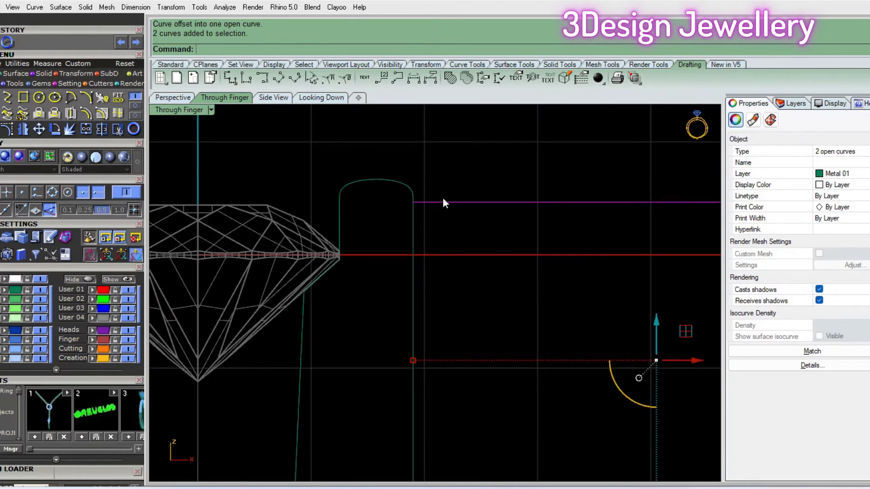
left_click_drag(442, 201, 439, 181)
Join the lower inner polyline, the bottom line and the lower outer line, leaving the guide line out
scroll(435, 177, "down", 12)
right_click_drag(459, 310, 415, 286)
left_click(426, 298)
scroll(390, 255, "up", 6)
left_click(397, 267)
left_click(430, 248)
left_click_drag(431, 320, 315, 250)
left_click(492, 267, "ctrl")
right_click_drag(465, 226, 463, 273)
key("ctrl+j")
Move the joined curve's two bottom control points up to the level of the lower guide line
key("F10")
scroll(375, 299, "up", 4)
left_click_drag(256, 294, 617, 360)
scroll(436, 312, "up", 8)
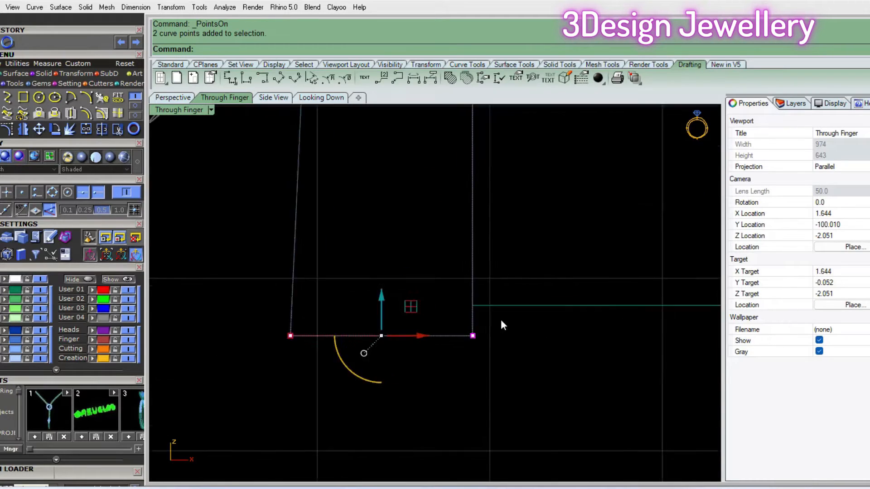
left_click_drag(305, 310, 282, 257)
scroll(433, 208, "down", 5)
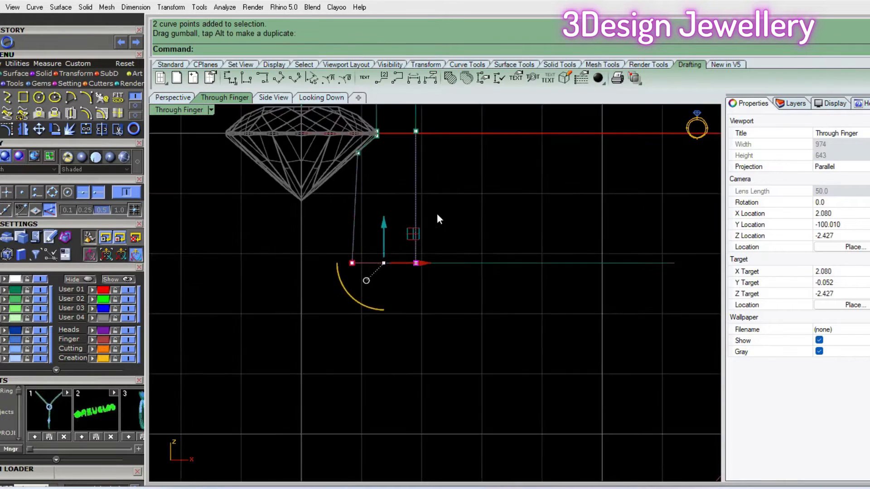
Join all the curves of the setting profile into one closed curve
left_click_drag(340, 165, 511, 425)
right_click_drag(418, 314, 452, 316)
key("ctrl+j")
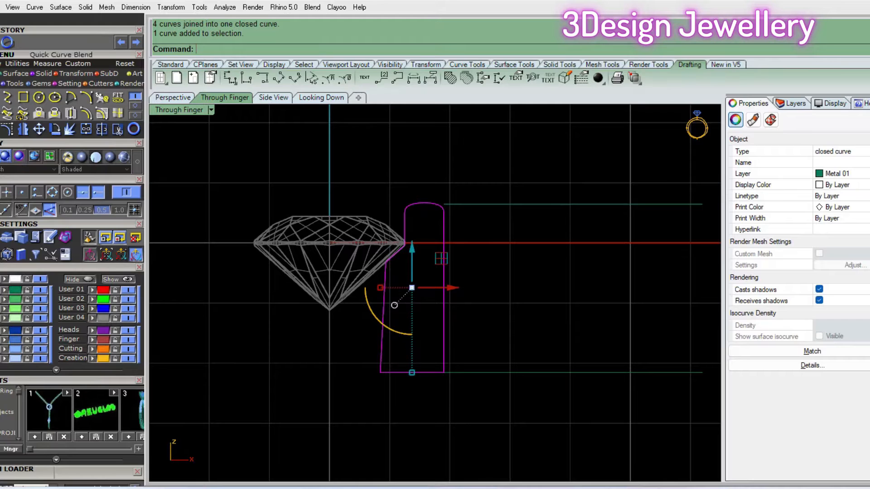
Revolve the closed profile around the vertical axis through the origin
left_click(44, 73)
left_click(21, 74)
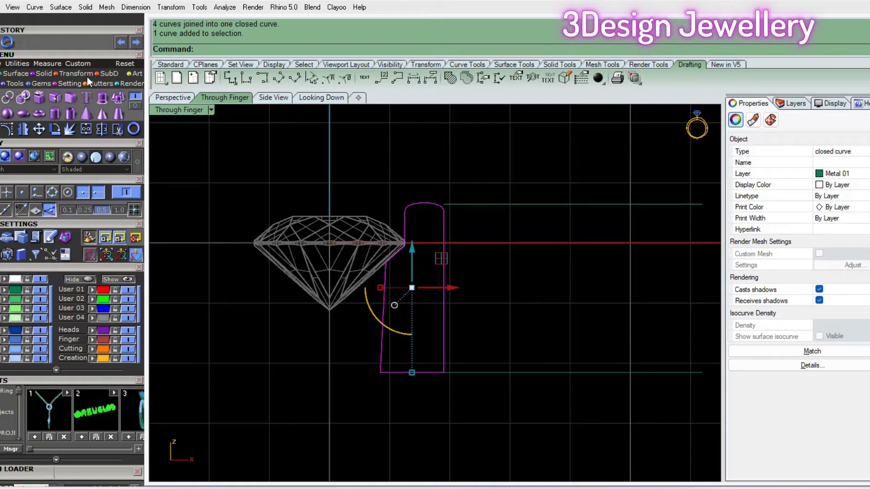
left_click(136, 106)
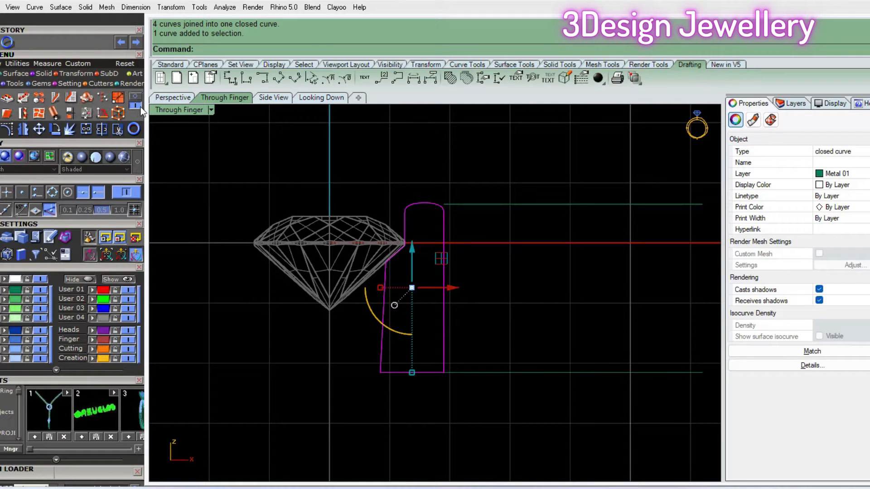
left_click(36, 73)
left_click(17, 72)
left_click(18, 75)
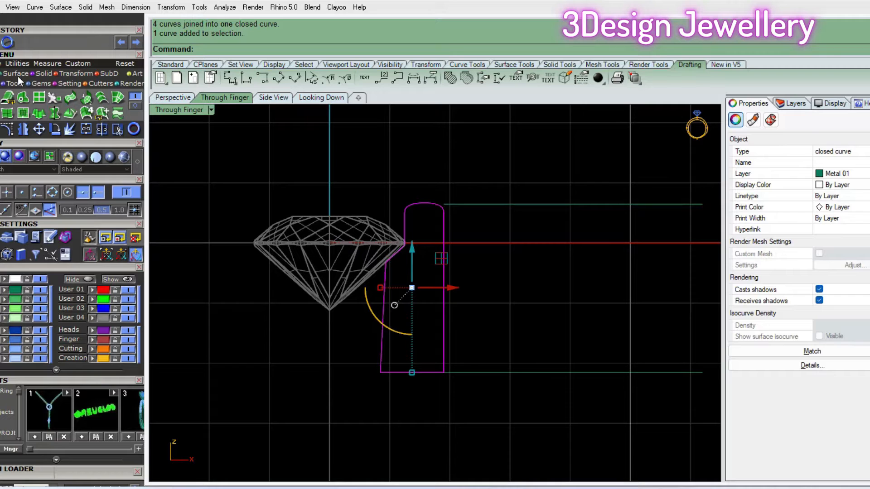
left_click(57, 119)
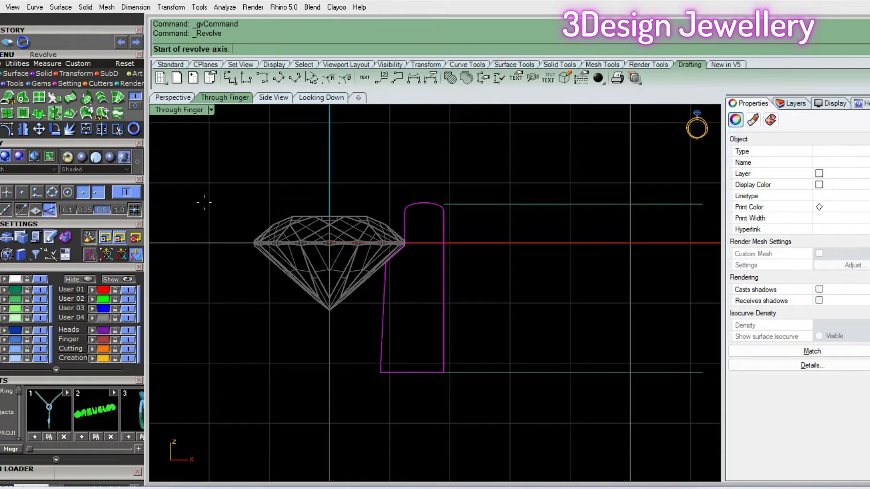
type("0")
key("Return")
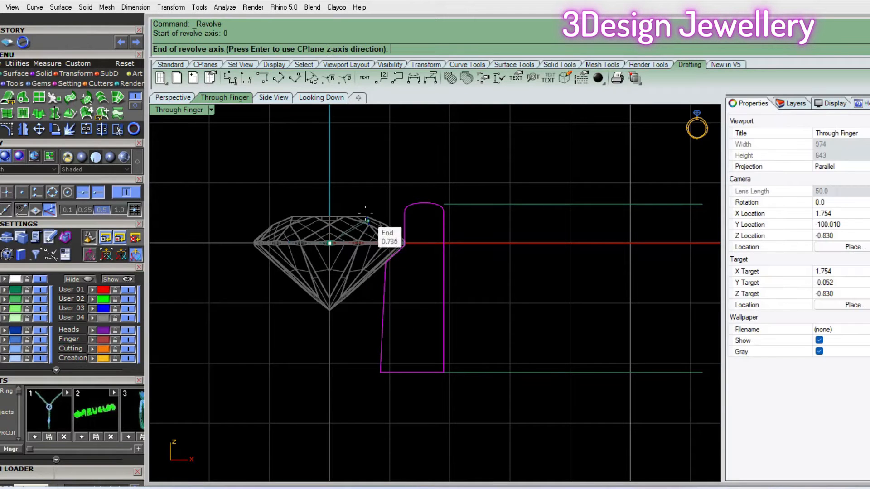
left_click(322, 161)
key("Return")
key("Return")
key("Escape")
Preview the revolved setting in shaded display, then delete the revolved surface
scroll(366, 232, "down", 2)
type("s")
mouse_move(391, 270)
right_mouse_down()
mouse_move(393, 248)
mouse_move(376, 245)
mouse_move(424, 378)
mouse_move(377, 237)
mouse_move(397, 203)
right_mouse_up()
type("s")
key("Return")
left_click(417, 284)
key("Delete")
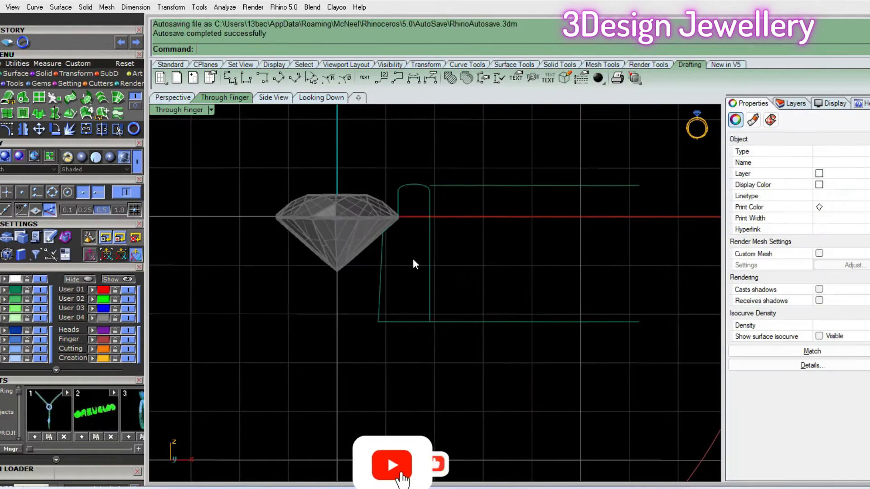
Reset the layout to the four standard views and maximize the Front view around the profile
right_click_drag(412, 259, 423, 273, "ctrl+shift")
type("4View")
key("Return")
key("Return")
left_click(167, 300)
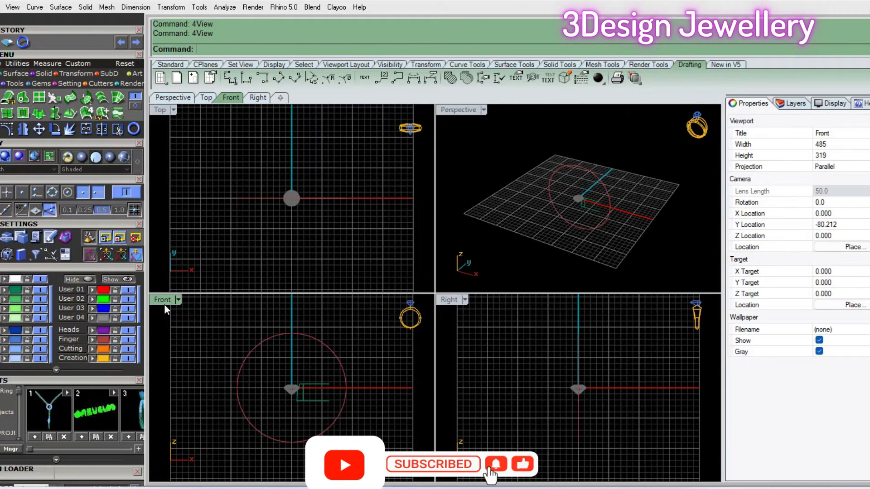
double_click(171, 299)
scroll(449, 281, "up", 10)
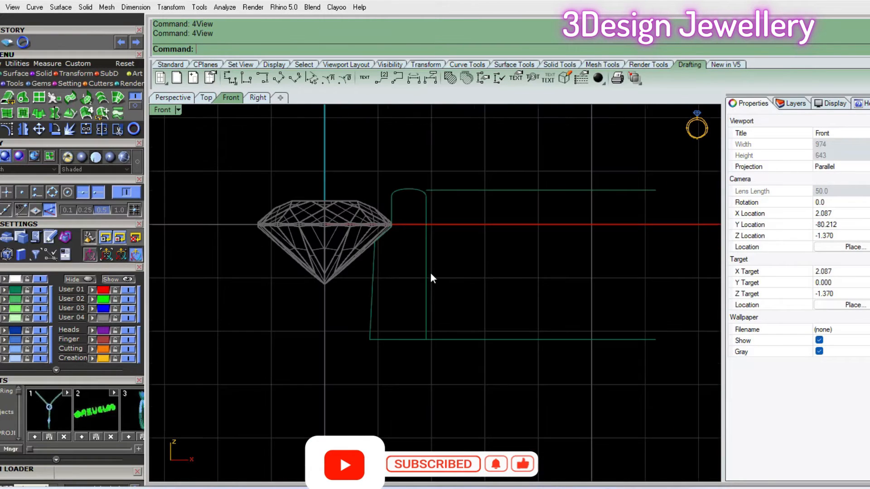
Explode the closed profile and delete its straight outer vertical side
left_click(428, 260)
right_click_drag(428, 260, 433, 232)
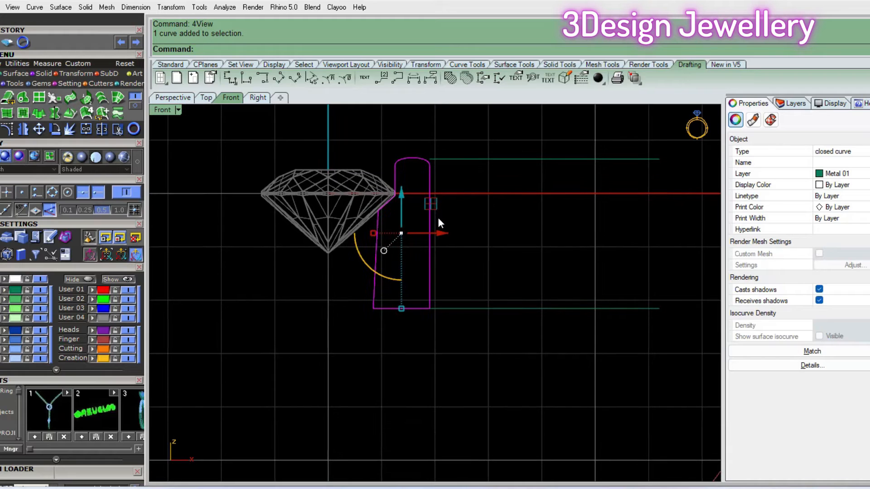
right_click_drag(439, 226, 453, 252)
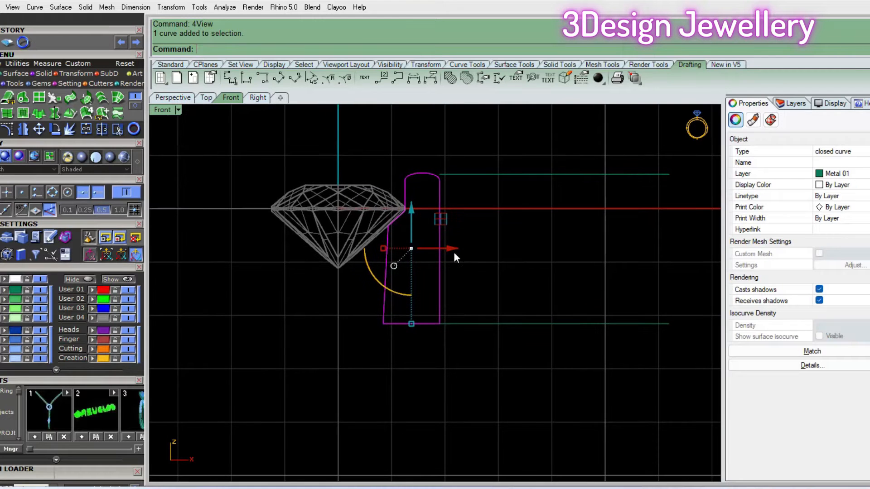
left_click(68, 132)
key("Escape")
scroll(432, 212, "up", 2)
left_click(443, 226)
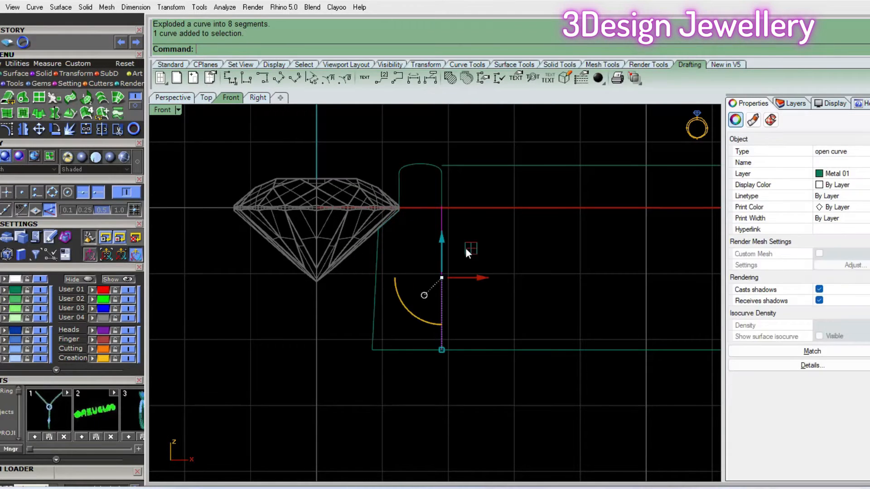
right_click_drag(469, 232, 474, 231)
key("Delete")
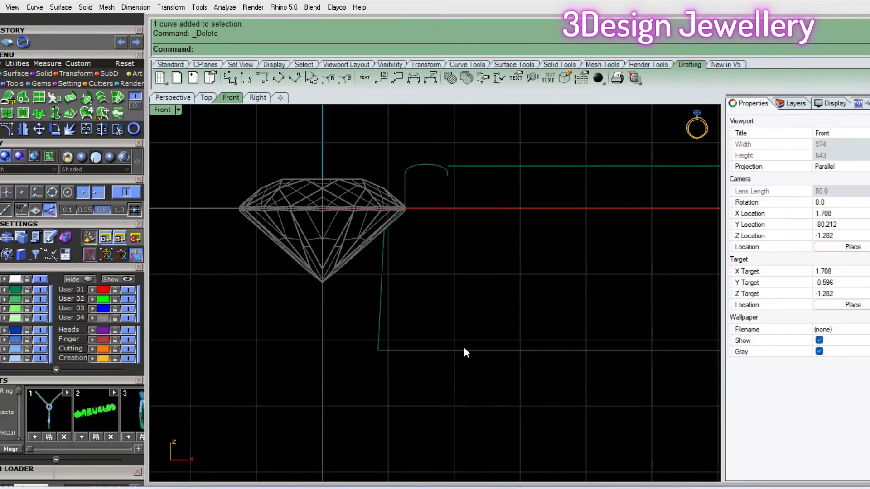
type("ac")
key("Return")
left_click(448, 350)
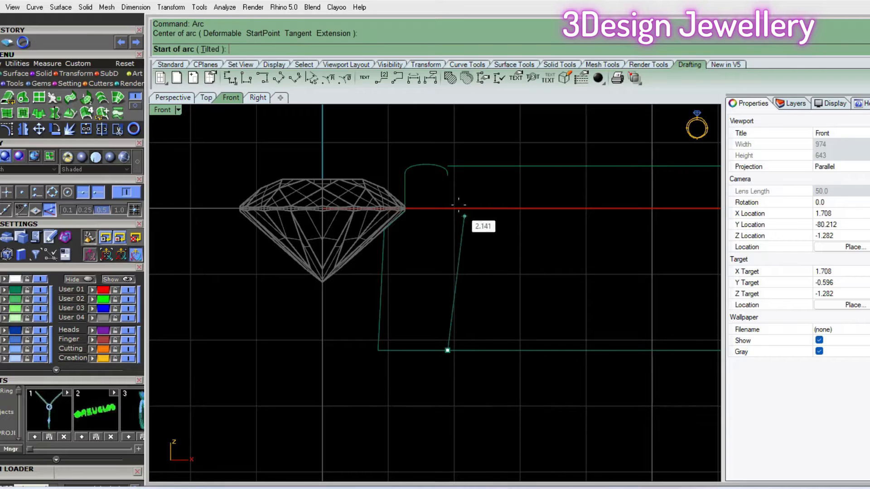
scroll(443, 176, "up", 2)
left_click(447, 167)
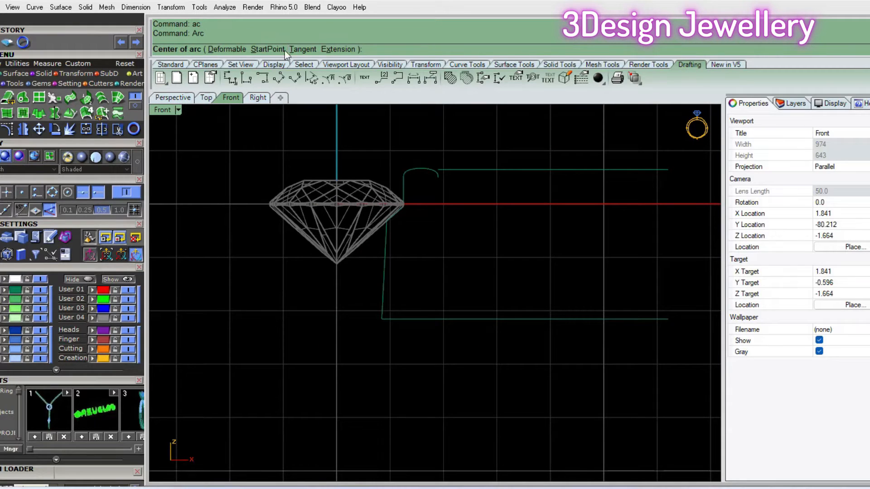
Draw an outward-bulging arc of about 5.64 mm radius from the cap's outer end to the lower outer corner, using the StartPoint option
left_click(281, 50)
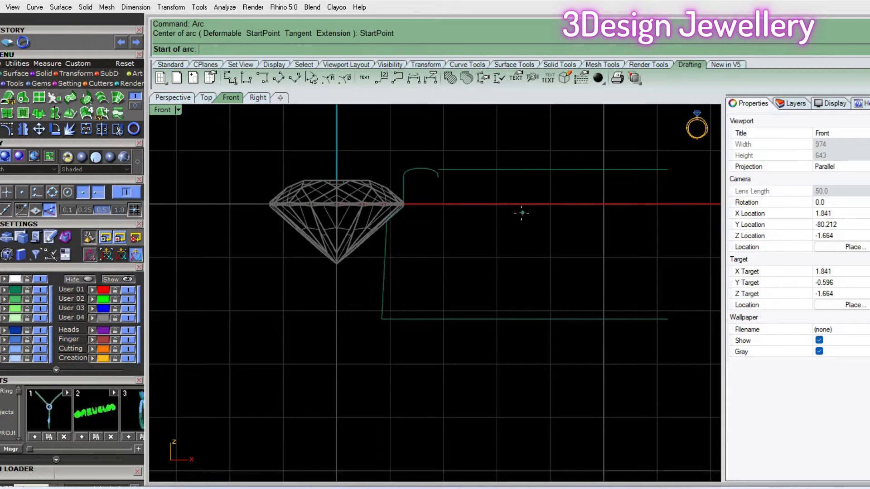
left_click(438, 178)
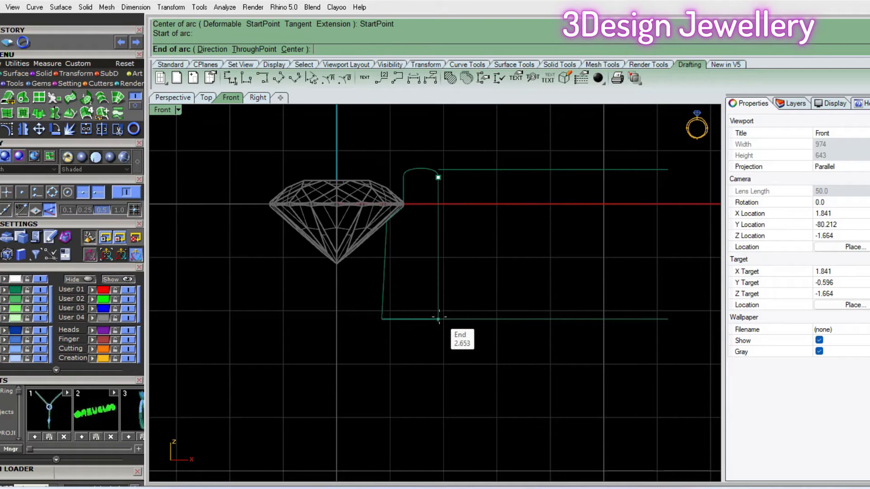
left_click(438, 319)
scroll(447, 249, "up", 1)
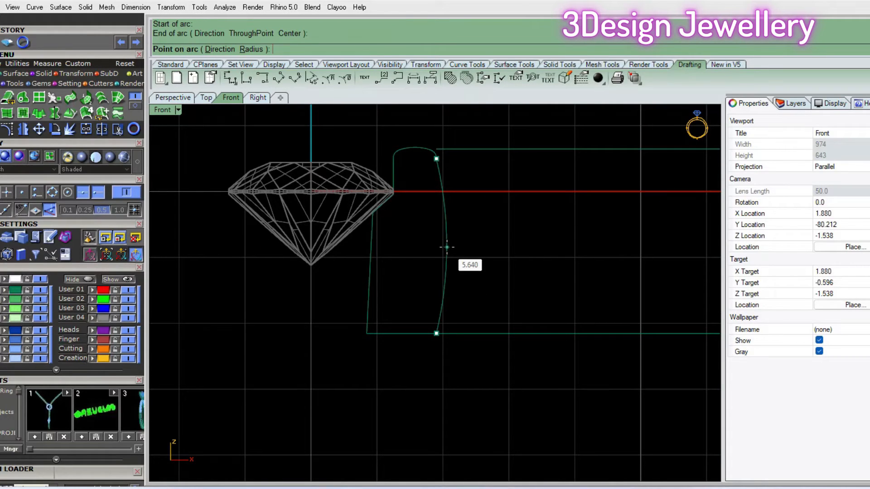
left_click(446, 247)
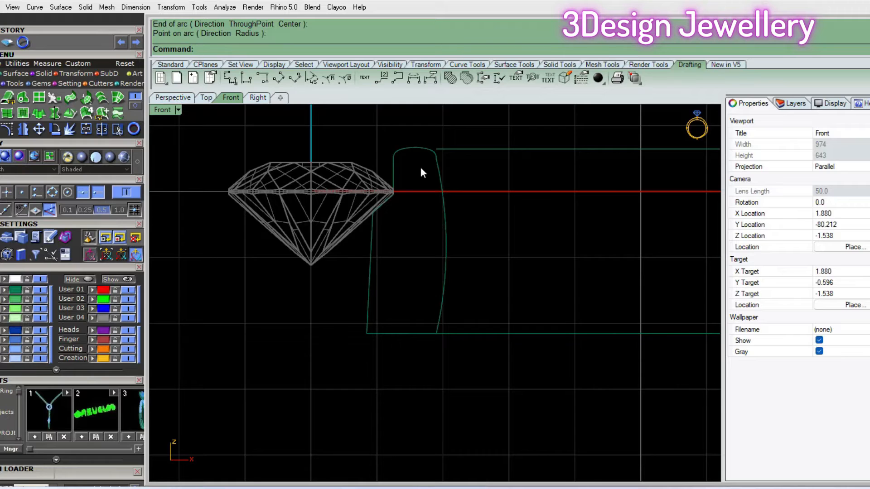
Try to reshape the outer shoulder of the profile's cap curve by moving its control points inward
scroll(421, 174, "up", 3)
left_click(447, 188)
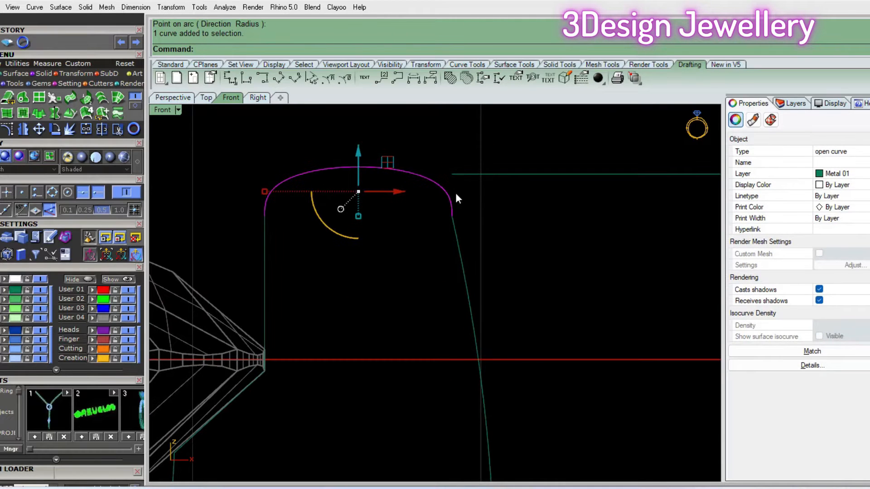
key("F10")
scroll(455, 180, "up", 2)
scroll(466, 236, "down", 1)
left_click_drag(431, 151, 478, 206)
left_click_drag(498, 172, 438, 175)
scroll(451, 227, "up", 2)
left_click(451, 226)
left_click_drag(503, 229, 472, 236)
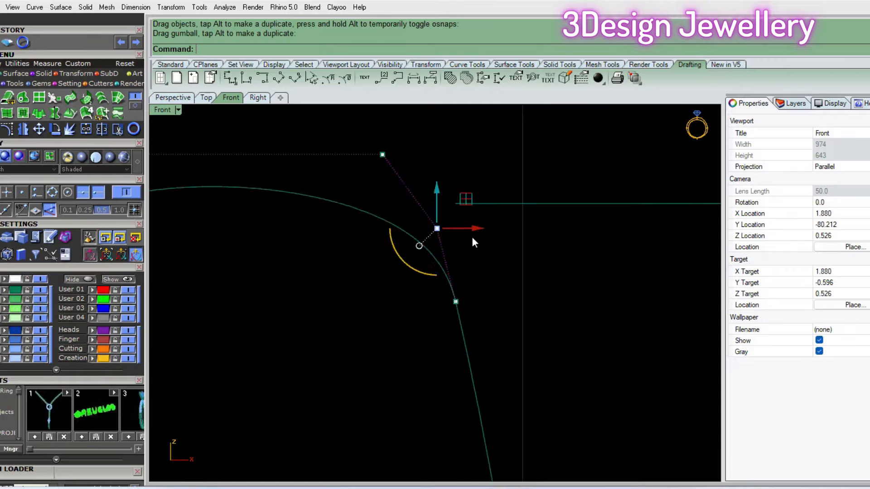
Delete the cap curve and blend a new one with curvature continuity between the inner vertical line and the outer arc
scroll(472, 236, "down", 3)
left_click(464, 251)
right_click_drag(451, 246, 439, 230)
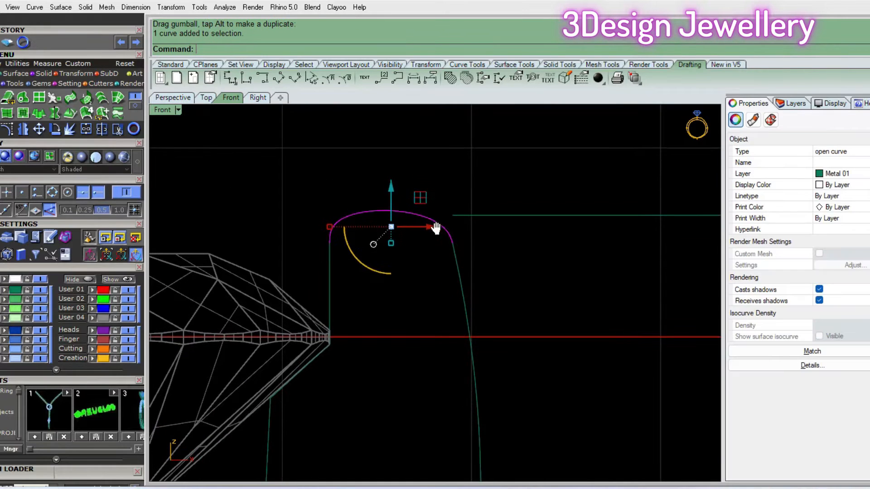
key("Delete")
type("BC")
key("Return")
left_click(330, 254)
left_click(455, 262)
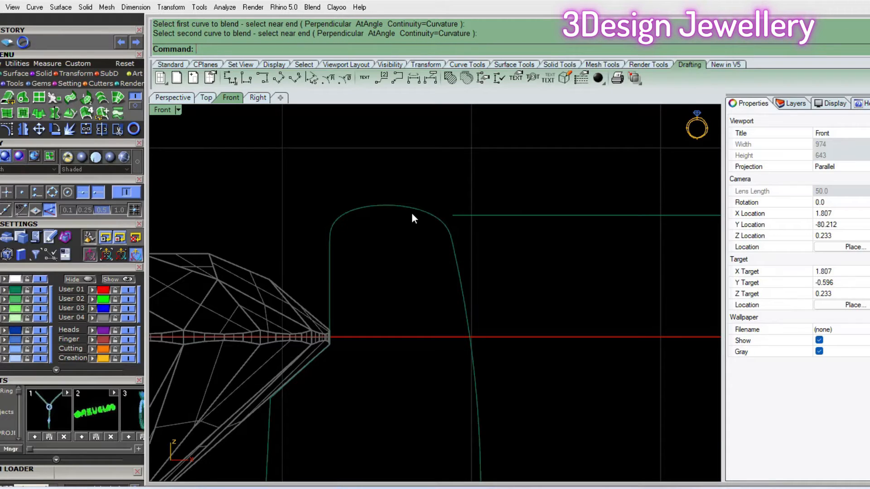
Show the control points of the cap and its adjoining curves, and lower the eight cap points until the cap sits just under the upper guideline
scroll(411, 213, "down", 6)
scroll(438, 235, "up", 2)
left_click_drag(443, 235, 354, 194)
left_click_drag(603, 250, 562, 192, "ctrl")
right_click_drag(482, 261, 496, 273)
key("F10")
scroll(415, 271, "up", 4)
left_click_drag(311, 145, 540, 239)
scroll(434, 165, "up", 1)
mouse_move(425, 160)
left_mouse_down()
mouse_move(433, 183)
mouse_move(427, 174)
left_mouse_up()
scroll(427, 174, "down", 2)
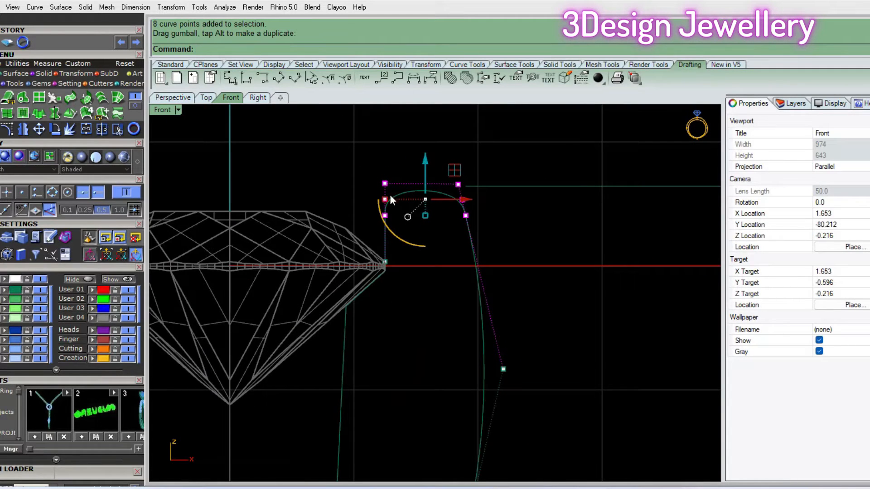
scroll(416, 204, "down", 10)
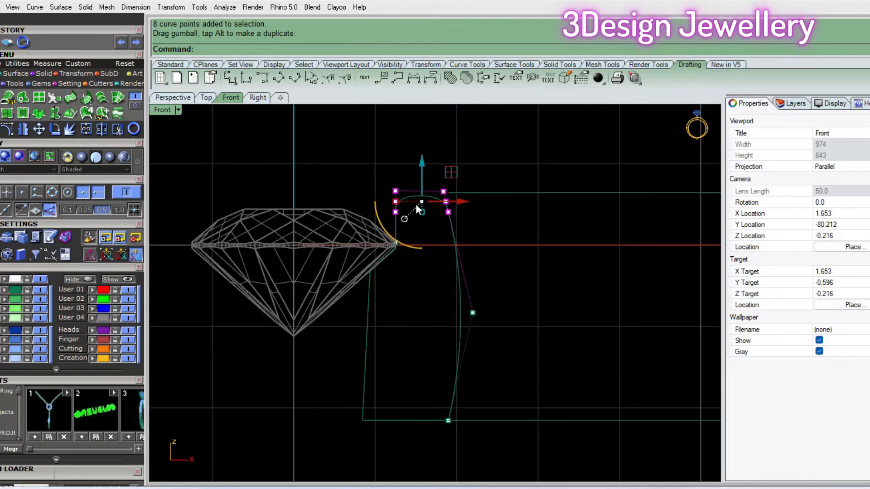
scroll(435, 211, "up", 4)
right_click_drag(437, 236, 409, 211)
right_click_drag(374, 258, 396, 269)
key("Escape")
key("Escape")
Measure the wall thickness between the outer arc and the inner slanted line, and undo the accidental drag of that line
left_click(427, 291)
key("Escape")
left_click(350, 281)
type("ad")
key("Return")
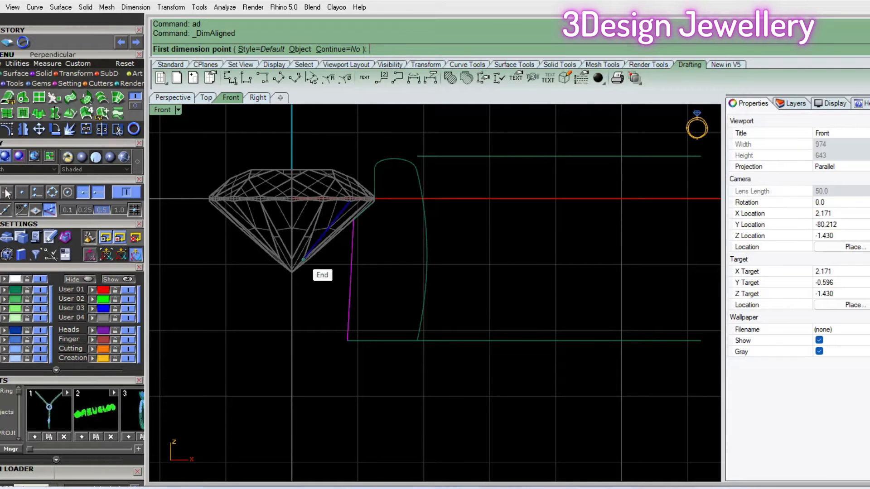
left_click(427, 281)
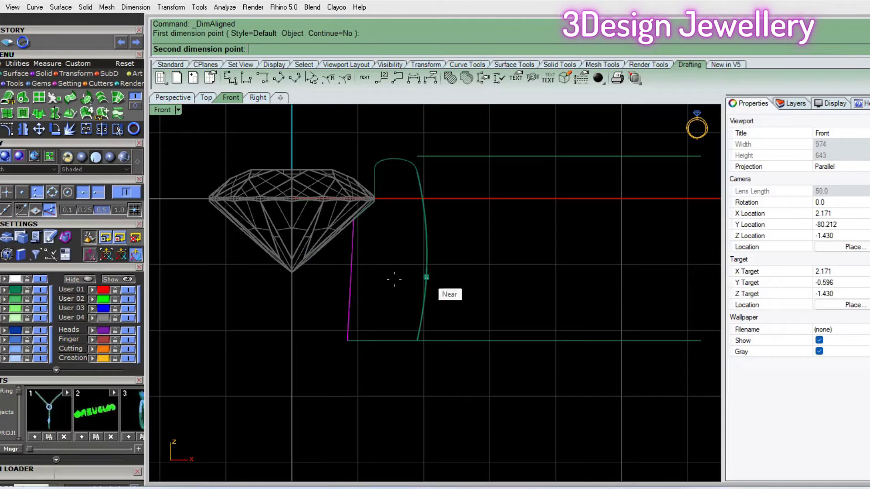
left_click(351, 289)
key("Escape")
key("Escape")
left_click(352, 259)
key("ctrl+z")
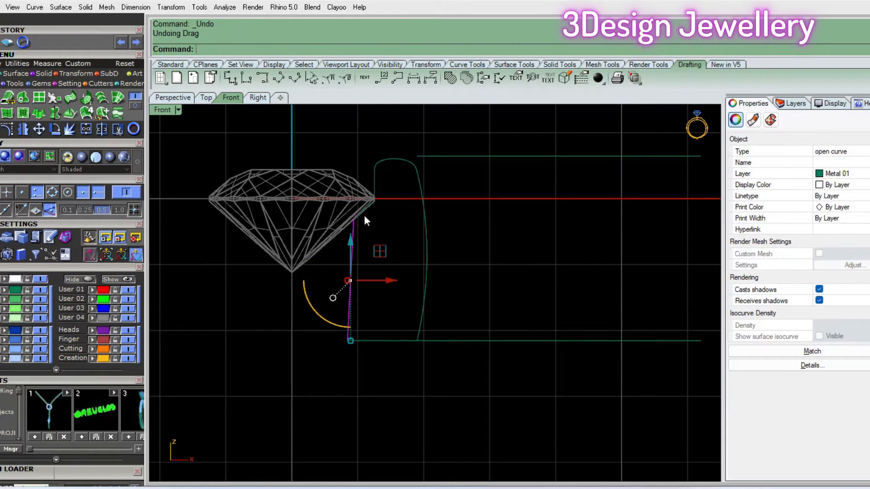
Join the seven profile curves into one closed curve and select it
left_click_drag(327, 137, 467, 380)
right_click_drag(431, 290, 452, 286)
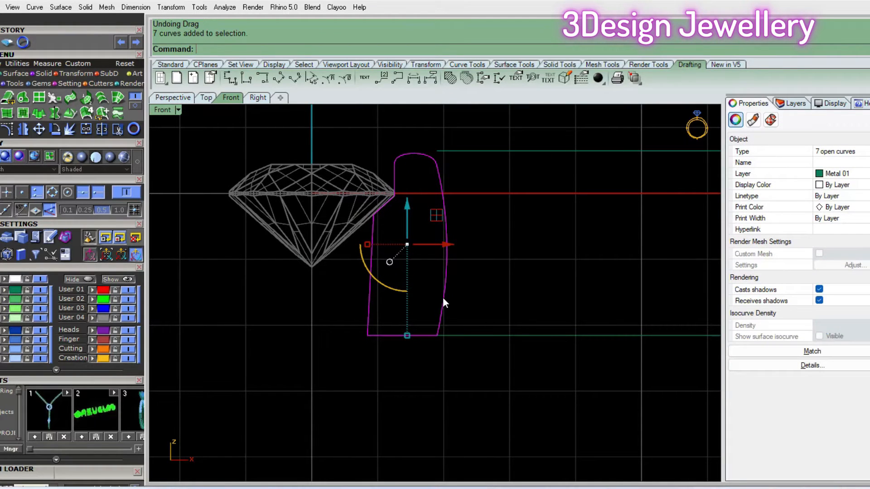
key("Return")
key("Escape")
left_click(445, 289)
scroll(437, 304, "down", 2)
right_click_drag(437, 305, 456, 311)
Revolve the closed profile a full turn around the vertical axis through the origin 0
type("Rev")
key("Escape")
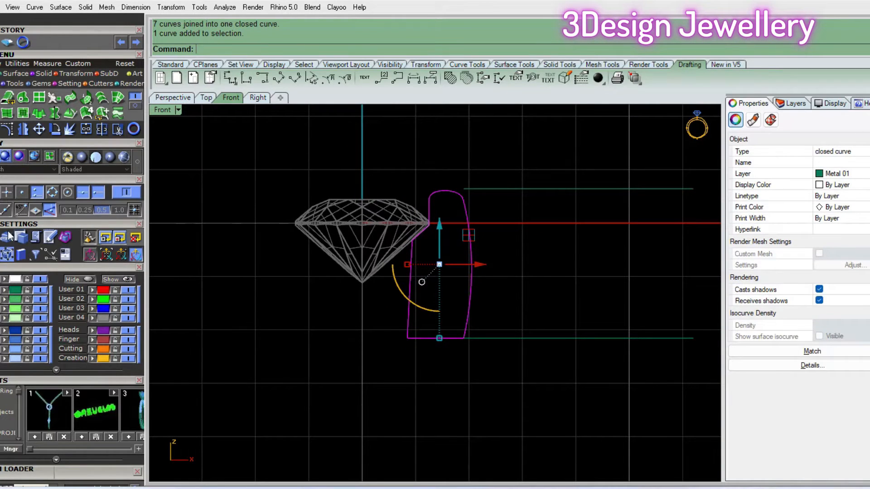
left_click(60, 113)
type("0")
key("Return")
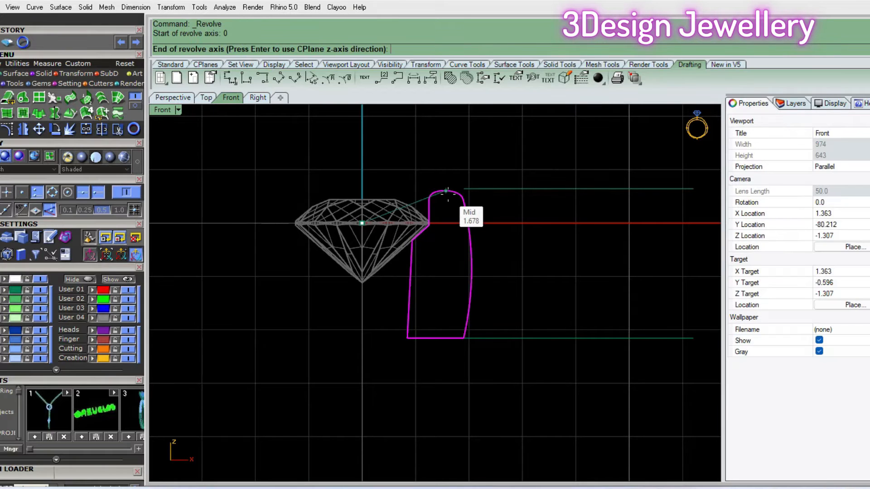
left_click(362, 141)
key("Return")
Inspect the revolved setting around the diamond in the Front view and in the four-view layout
scroll(388, 227, "down", 2)
mouse_move(388, 227)
right_mouse_down()
mouse_move(374, 220)
mouse_move(383, 233)
right_mouse_up()
scroll(376, 226, "down", 4)
scroll(383, 233, "up", 4)
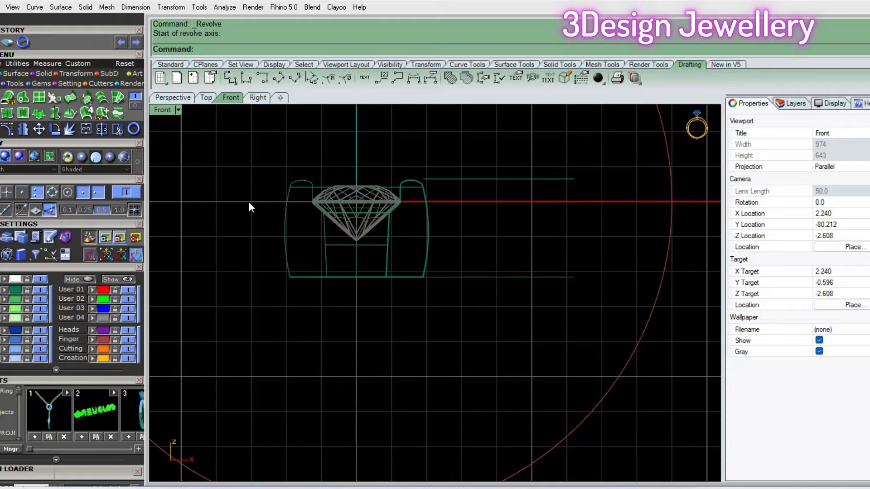
scroll(249, 202, "down", 4)
double_click(159, 110)
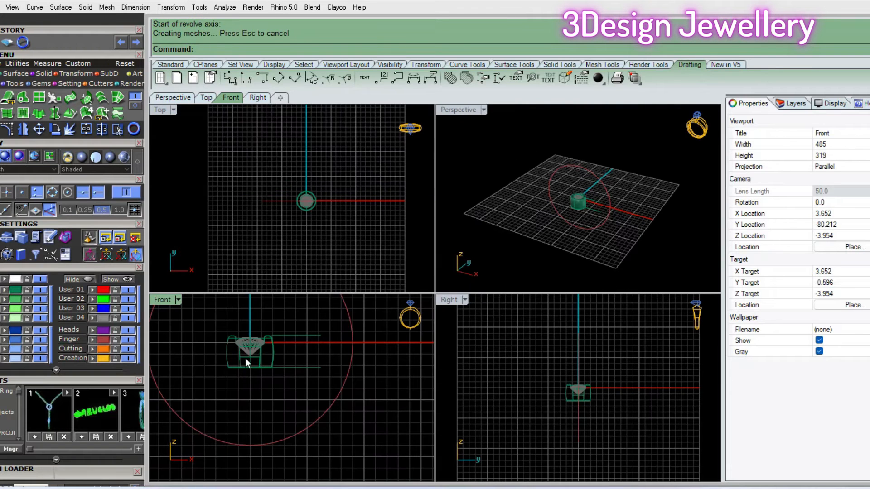
double_click(158, 300)
right_click_drag(447, 216, 451, 250)
right_click_drag(331, 204, 345, 219)
Unlock the diamond and move it with the setting straight up until the setting's base rests on top of the ring rail
key("Return")
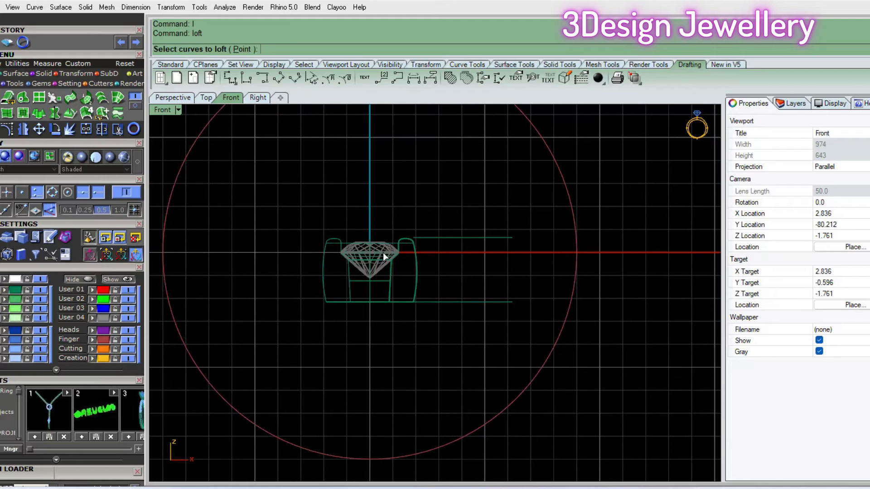
type("ul")
key("Return")
left_click_drag(256, 220, 439, 345)
right_click_drag(359, 283, 361, 306)
scroll(362, 306, "down", 4)
right_click_drag(362, 293, 367, 319)
left_click_drag(371, 289, 372, 118)
Offset the ring rail circle outward by 0.8 mm
left_click(415, 195)
left_click(406, 178)
type("Of")
key("Return")
scroll(438, 173, "up", 1)
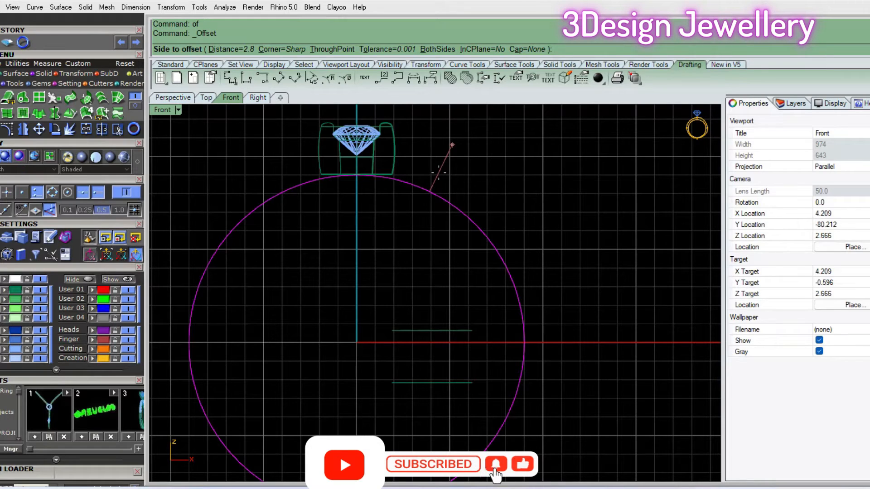
left_click(438, 172)
type(".8")
key("Return")
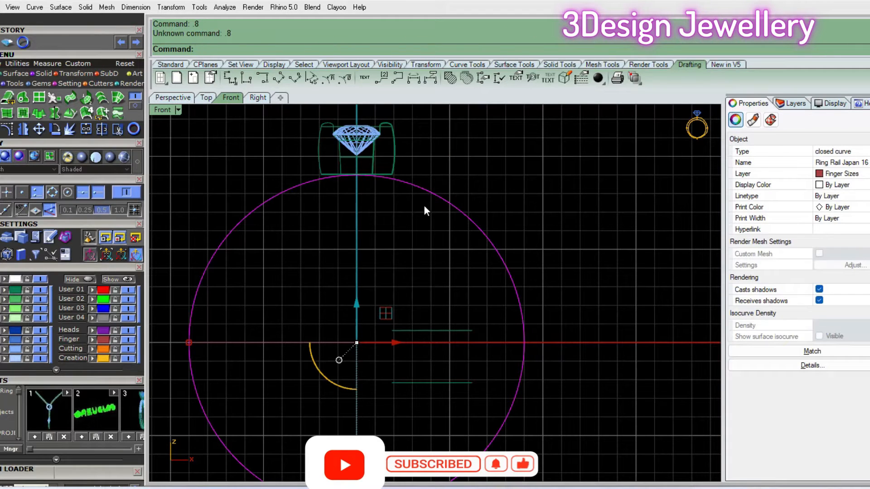
type("of")
key("Return")
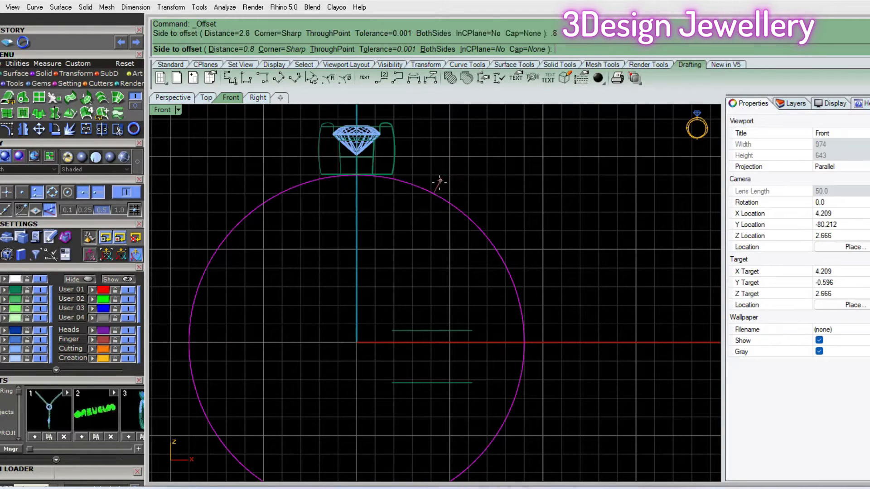
left_click(439, 183)
Offset the new circle outward by another 0.7 mm
type("of")
key("Return")
type(".7")
key("Return")
left_click(421, 150)
scroll(399, 164, "up", 3)
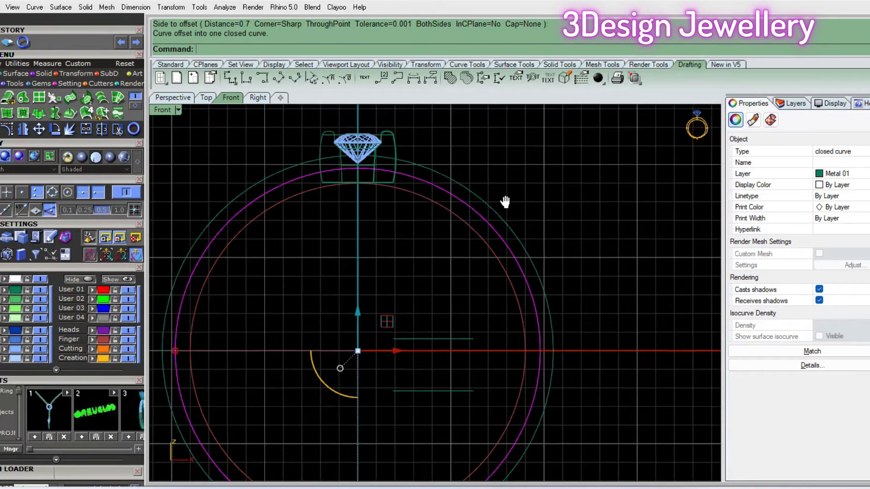
key("Escape")
right_click_drag(388, 189, 404, 190)
scroll(407, 193, "up", 2)
left_click(407, 193)
left_click(361, 213)
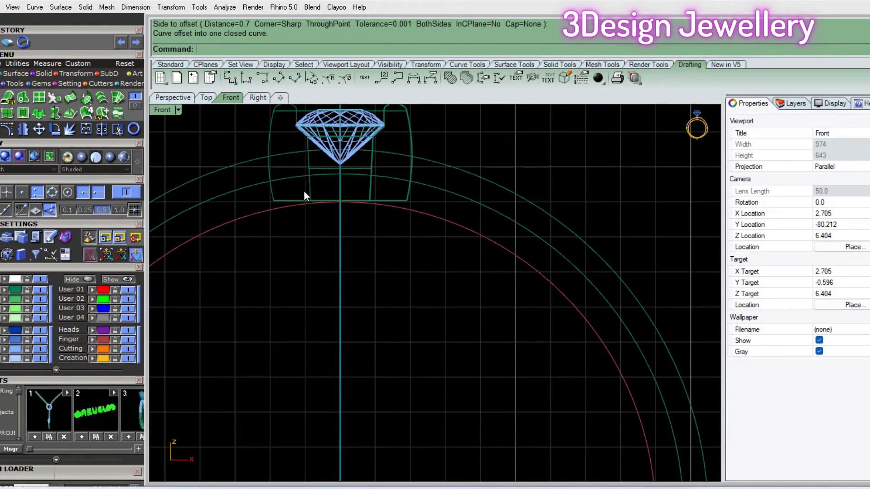
left_click(317, 201)
scroll(316, 199, "down", 2)
right_click_drag(325, 206, 334, 210)
type("blend")
key("Return")
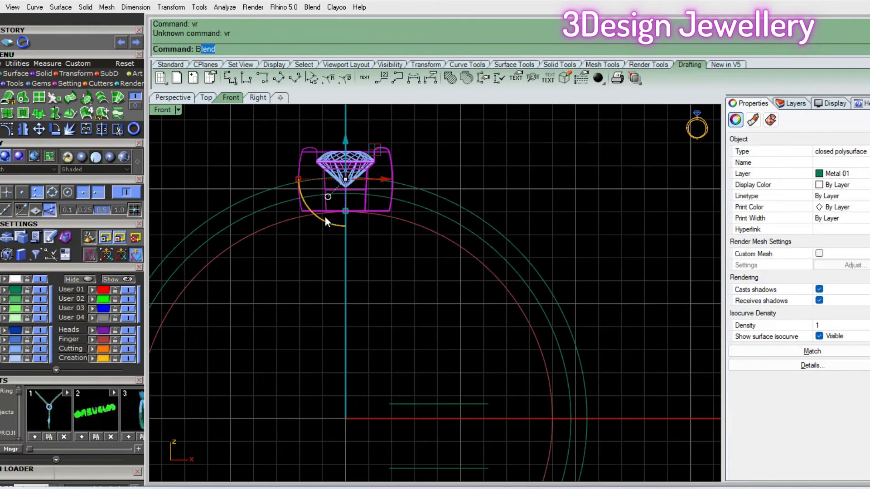
scroll(331, 218, "up", 2)
Cage-edit the setting with a global region and pull the cage's bottom row of points down so the base extends below the ring rail
left_click(323, 199)
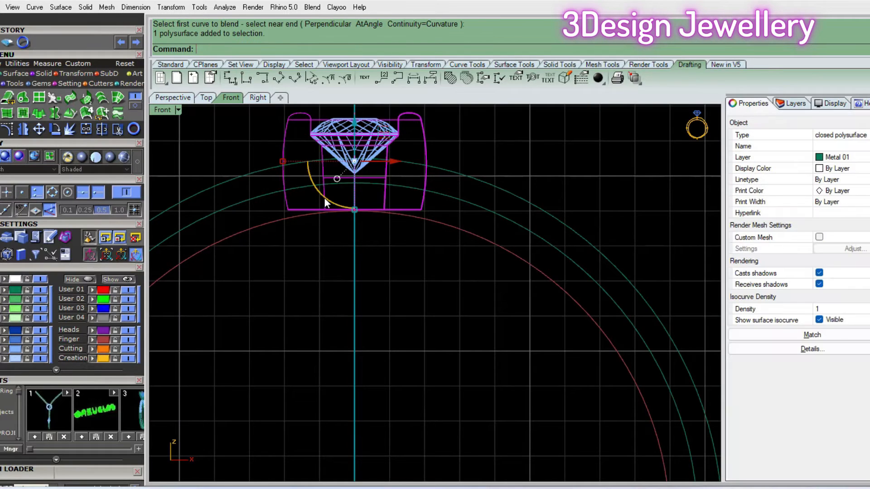
right_click_drag(323, 200, 343, 210)
type("ce")
key("Return")
left_click(259, 49)
key("Return")
key("Return")
key("Return")
left_click_drag(289, 211, 535, 254)
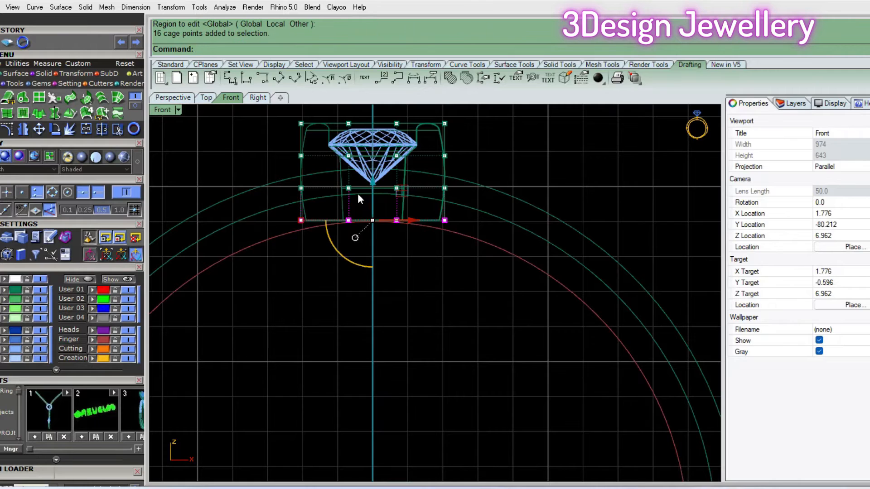
left_click_drag(372, 186, 374, 211)
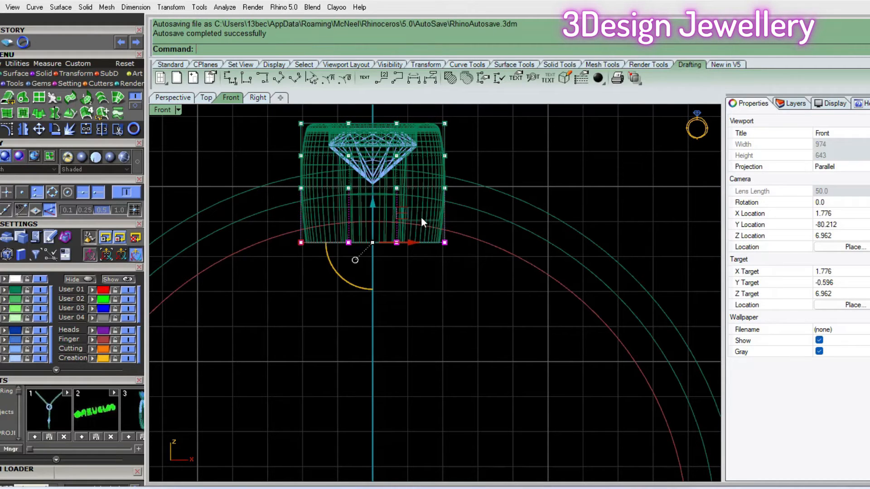
Measure the distance from the outer offset circle to the top of the setting
left_click(474, 184)
left_click(475, 184, "shift")
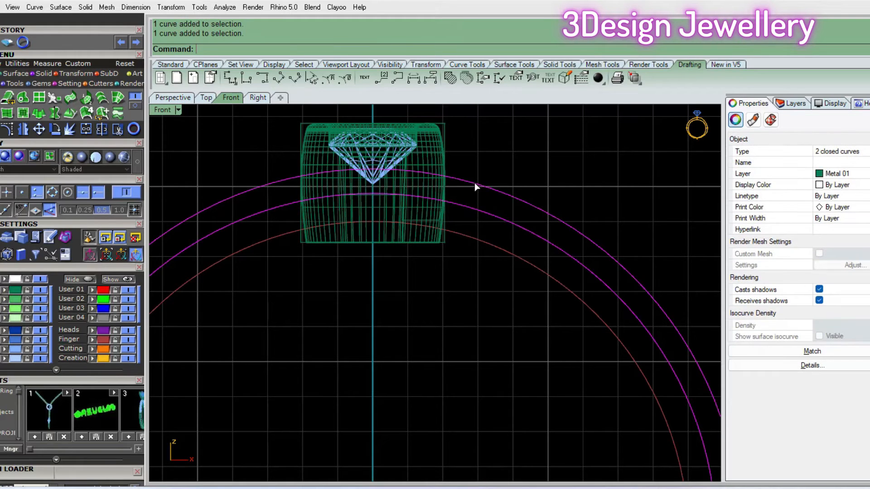
scroll(408, 204, "up", 5)
type("ad")
scroll(429, 217, "up", 2)
key("Return")
left_click(429, 223)
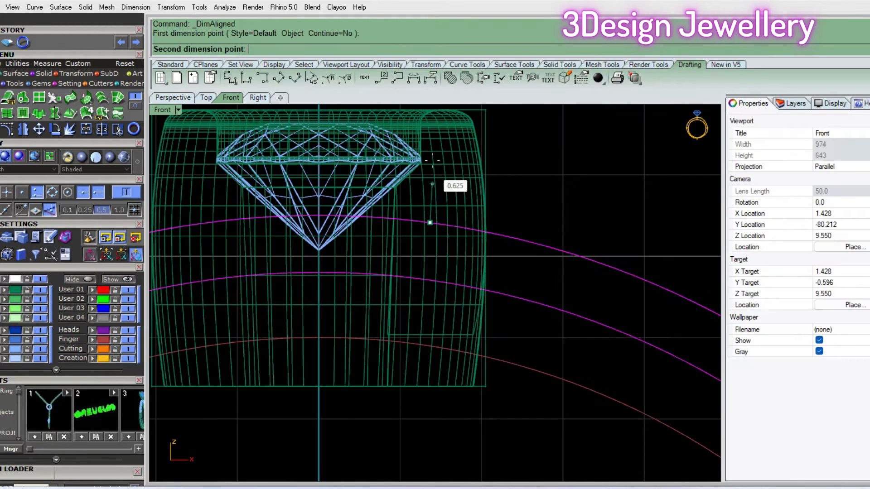
left_click(439, 112)
scroll(445, 211, "down", 5)
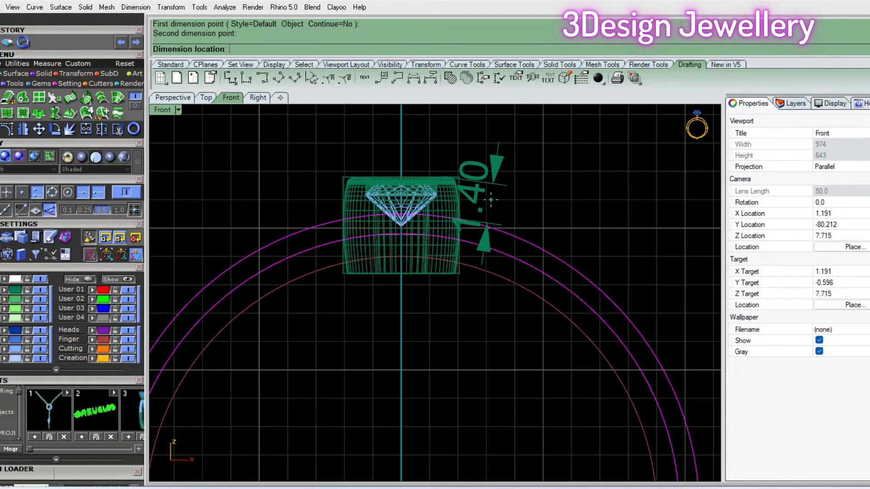
key("Escape")
key("Escape")
Measure the height from the top of the ring rail to the top of the setting along the centre axis
scroll(434, 214, "up", 6)
type("ad")
key("Return")
left_click(385, 266)
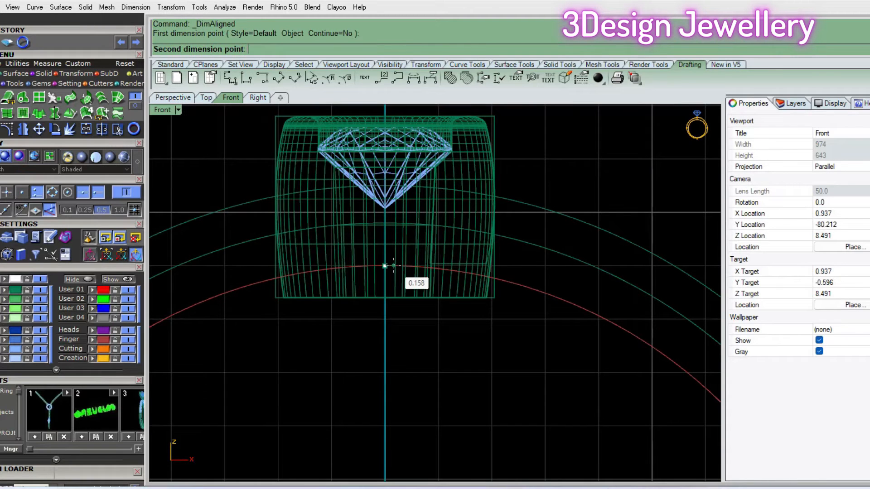
scroll(385, 266, "down", 1)
left_click(387, 168)
key("Escape")
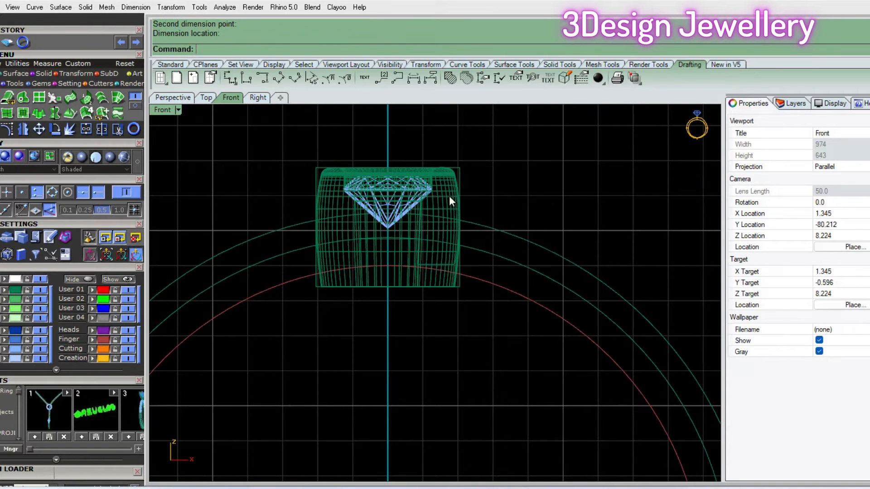
Move the setting and the diamond together slightly upward
scroll(449, 196, "up", 1)
left_click(397, 201)
left_click(389, 192, "shift")
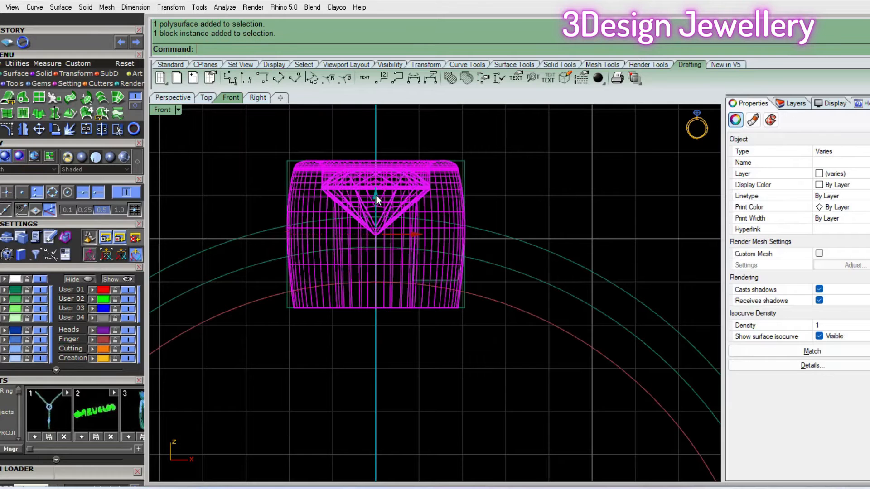
left_click(490, 281)
scroll(363, 278, "up", 2)
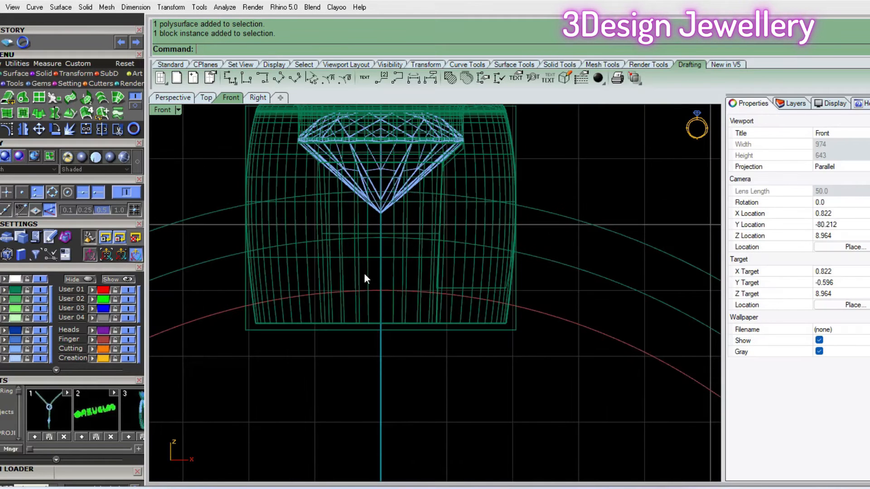
Try extruding the two offset circles to both sides as open surfaces
right_click_drag(392, 275, 316, 267)
left_click(471, 252)
left_click(471, 203, "shift")
scroll(473, 205, "down", 6)
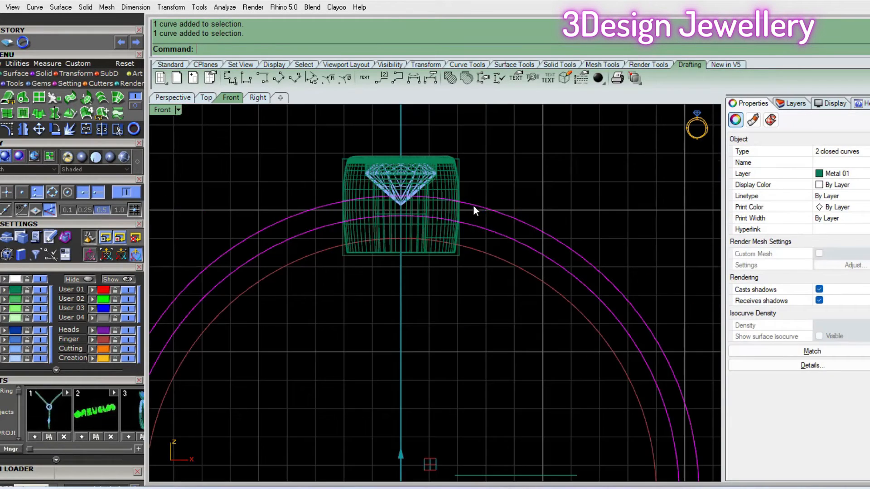
scroll(446, 218, "down", 5)
scroll(453, 228, "up", 8)
scroll(478, 207, "down", 10)
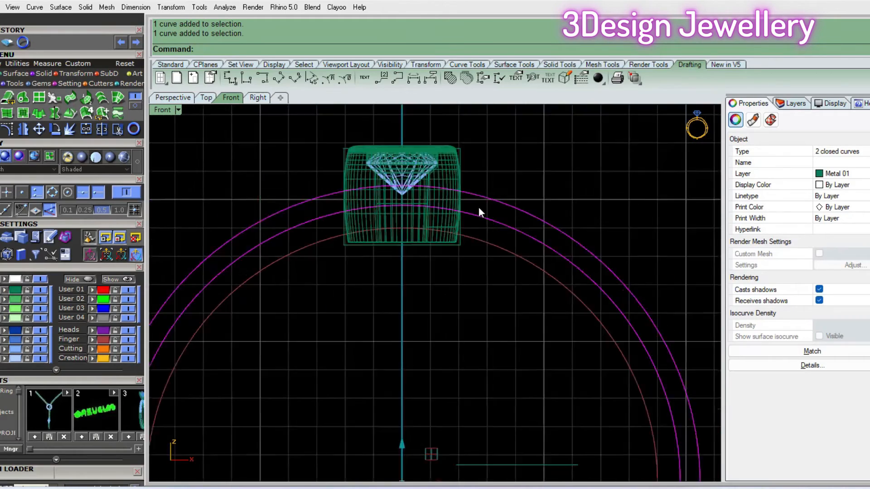
right_click_drag(524, 215, 436, 259, "ctrl+shift")
type("e")
key("Return")
left_click(501, 247)
right_click_drag(485, 245, 504, 218, "ctrl+shift")
type("s")
key("Return")
scroll(462, 202, "up", 4)
scroll(462, 202, "up", 2)
left_click(463, 194)
right_click_drag(471, 193, 488, 226, "ctrl+shift")
left_click(487, 227)
key("Delete")
Extrude the two offset circles together as a solid band, about 6.8 mm to both sides
left_click(505, 222)
left_click(509, 213, "shift")
right_click_drag(509, 211, 534, 236)
type("e")
key("Return")
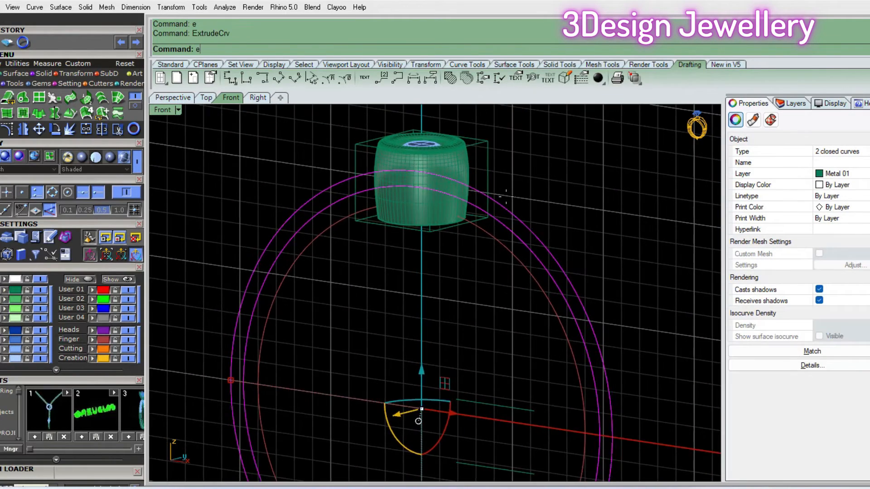
left_click(377, 53)
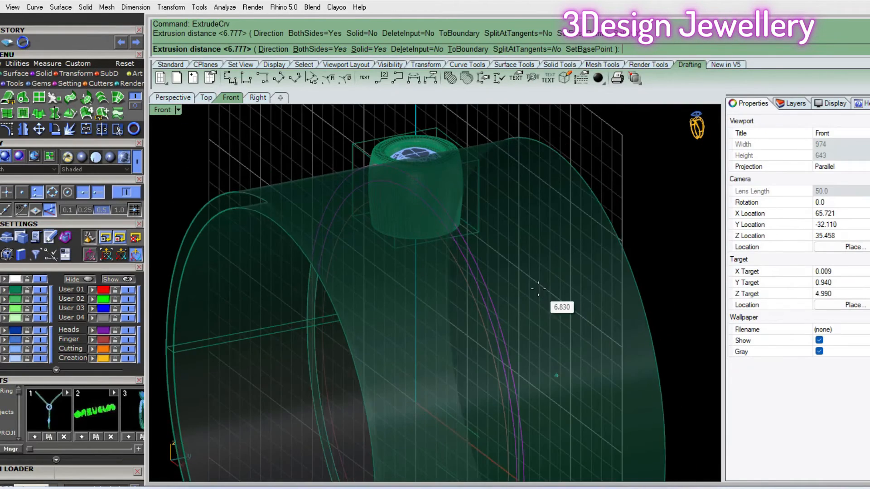
left_click(557, 303)
Cut the solid band out of the setting with a Boolean difference and delete the remaining band solid
scroll(435, 210, "up", 2)
left_click(472, 165)
right_click_drag(474, 164, 488, 203)
type("bd")
key("Return")
left_click(514, 279)
key("Return")
right_click_drag(502, 296, 544, 250)
left_click(545, 240)
key("Delete")
Extrude the ring rail curve as a solid to both sides, wider than the setting
type("4View")
key("Return")
key("Return")
scroll(287, 320, "up", 10)
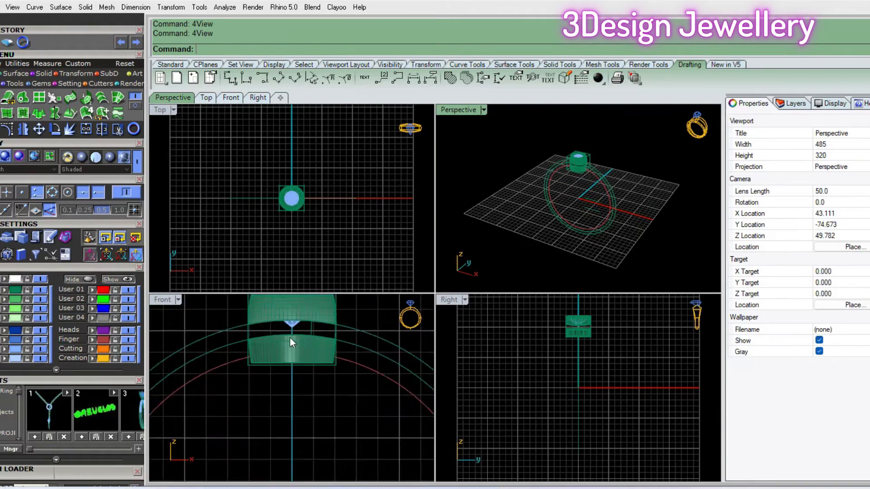
double_click(164, 300)
scroll(452, 202, "down", 4)
right_click_drag(451, 202, 462, 259)
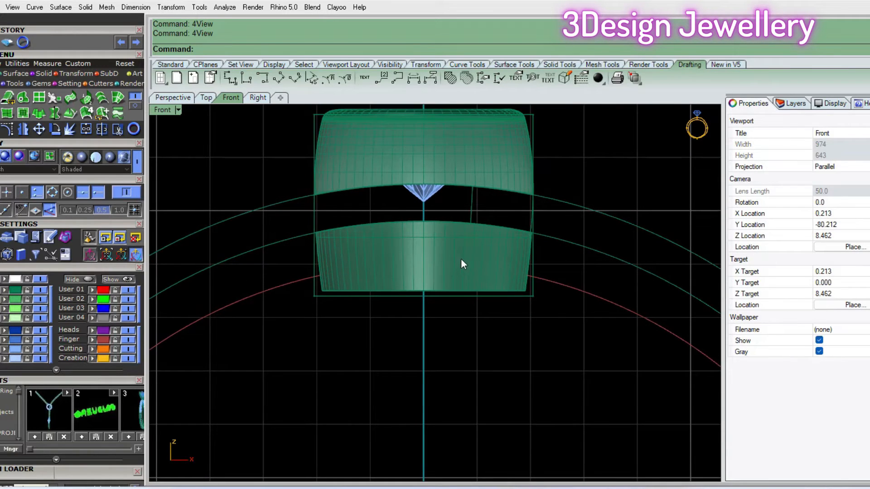
scroll(462, 258, "down", 3)
left_click(557, 286)
right_click_drag(568, 234, 410, 299, "ctrl+shift")
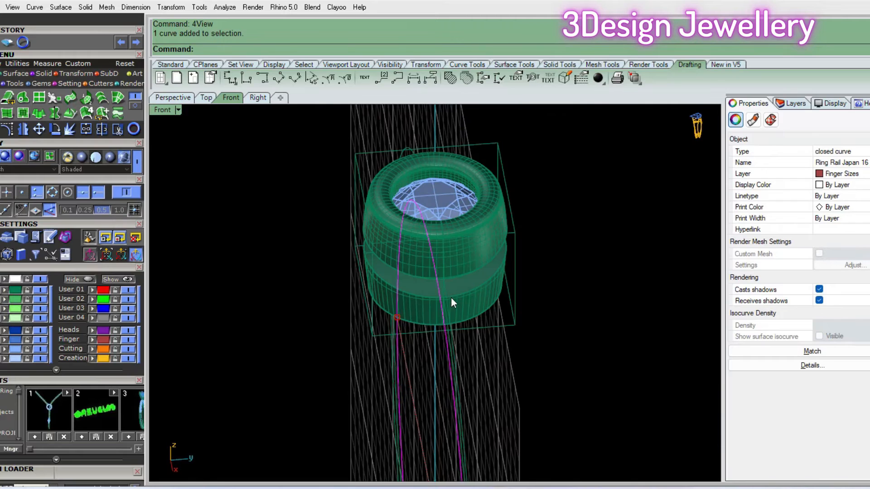
type("e")
key("Return")
left_click(567, 319)
right_click_drag(568, 319, 486, 295, "ctrl+shift")
key("Escape")
Subtract the finger-rail solid from the setting's base with a Boolean difference and delete the remaining cutter
left_click(472, 271)
type("bd")
key("Return")
left_click(467, 404)
key("Return")
right_click_drag(466, 404, 460, 304, "ctrl+shift")
left_click(459, 338)
key("Delete")
Fillet the upper part's bottom outer edge and the lower part's top and bottom outer edges with a 0.1 radius
scroll(459, 339, "down", 4)
type("f")
key("Return")
left_click(325, 51)
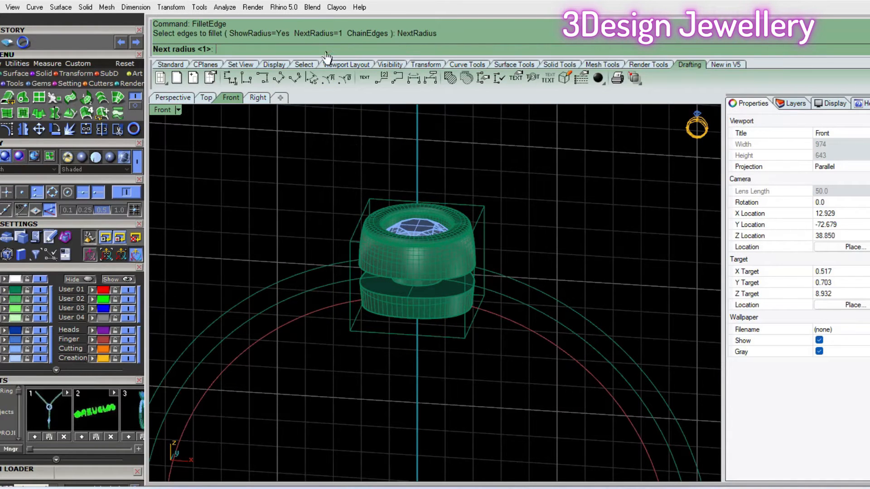
type(".1")
key("Return")
right_click_drag(465, 262, 447, 280, "ctrl+shift")
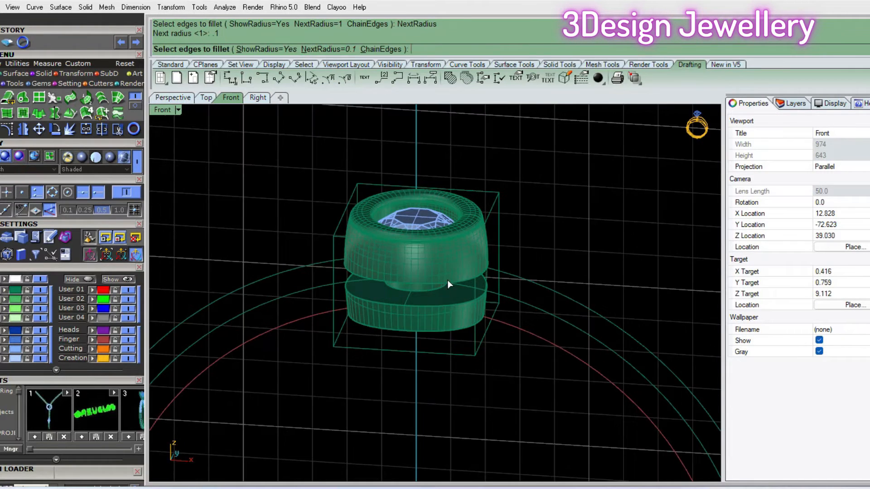
left_click(448, 281)
left_click(458, 305)
left_click(458, 328)
key("Return")
key("Return")
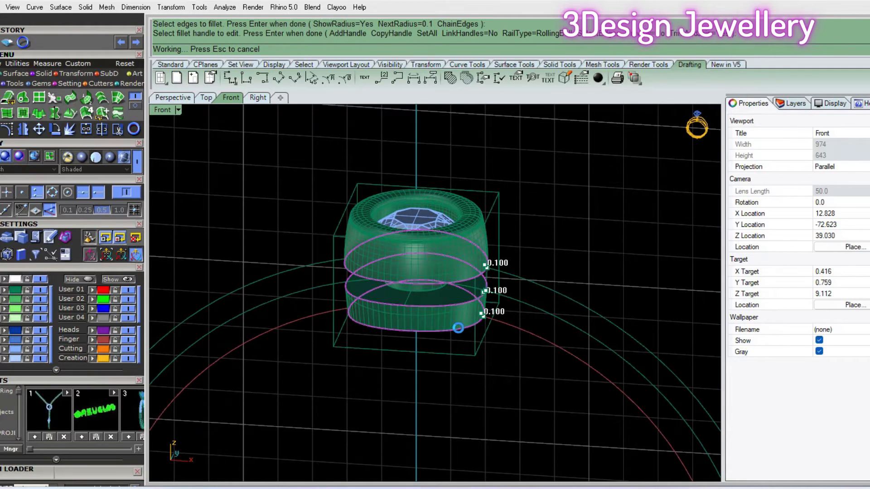
right_click_drag(467, 325, 487, 309, "ctrl+shift")
Group the upper and lower parts of the setting together with the diamond
key("F4")
scroll(318, 337, "up", 2)
right_click_drag(318, 336, 313, 360)
scroll(291, 348, "up", 9)
scroll(290, 348, "up", 2)
left_click(289, 350)
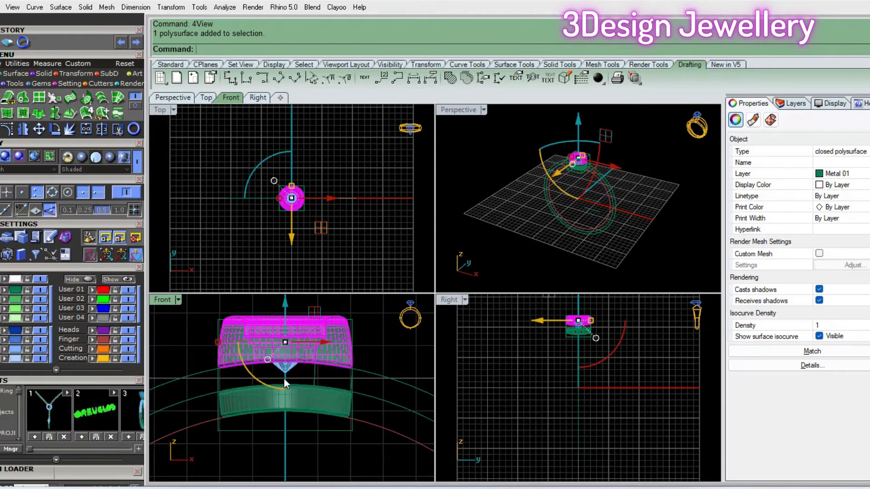
scroll(281, 378, "up", 3)
left_click(306, 367, "shift")
right_click_drag(307, 369, 299, 364)
type("g")
key("Return")
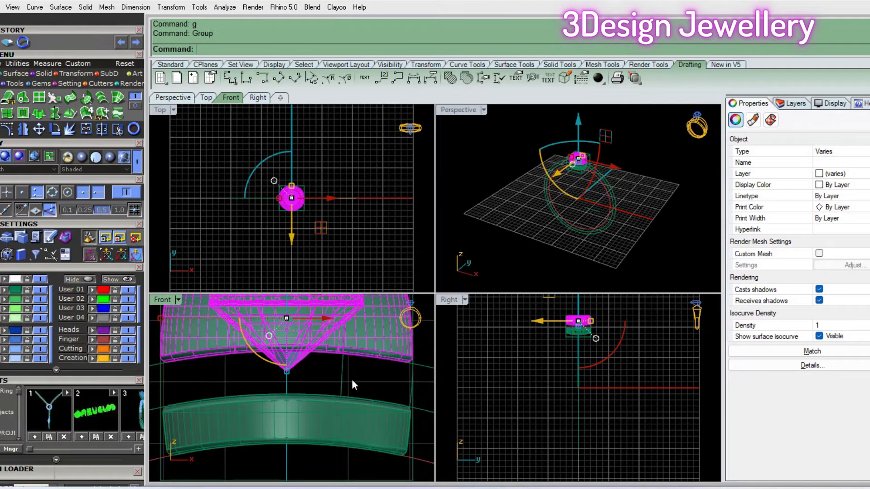
left_click(353, 420, "shift")
scroll(353, 420, "down", 6)
type("g")
key("Return")
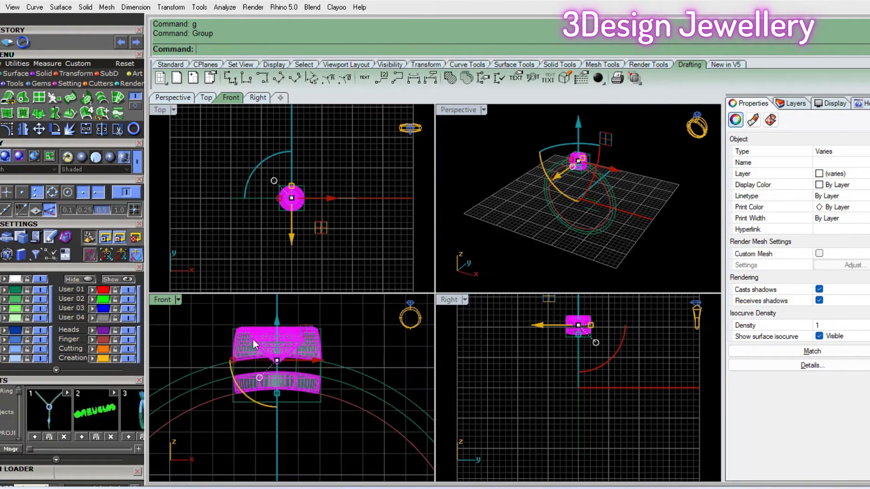
double_click(164, 299)
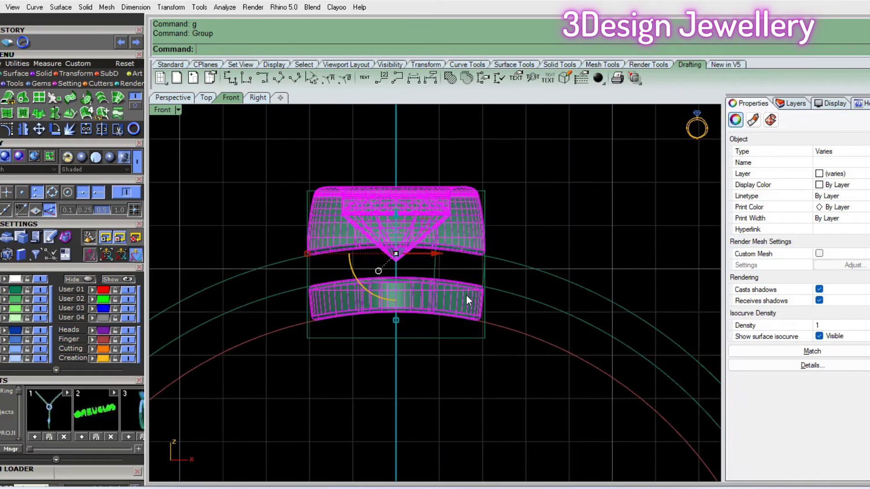
type("P")
key("Return")
type("0")
key("Return")
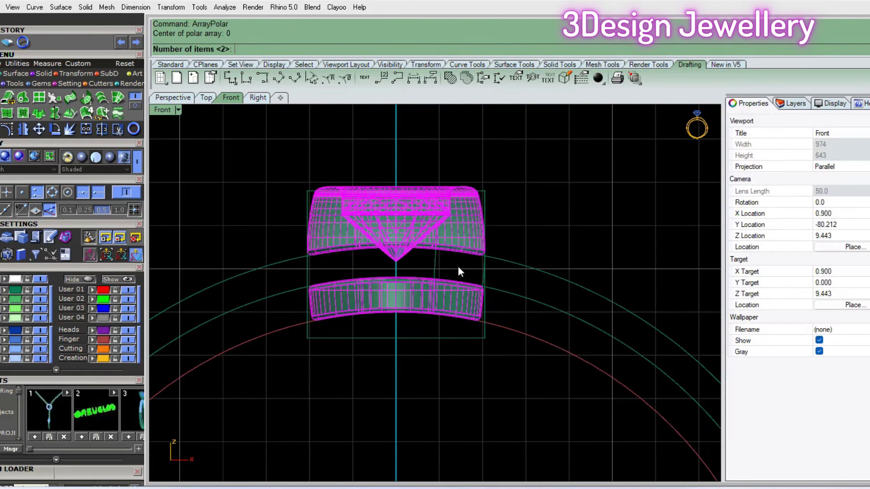
key("Escape")
Preview a 360-degree polar array of the grouped setting around 0 with 20 items
left_click(76, 72)
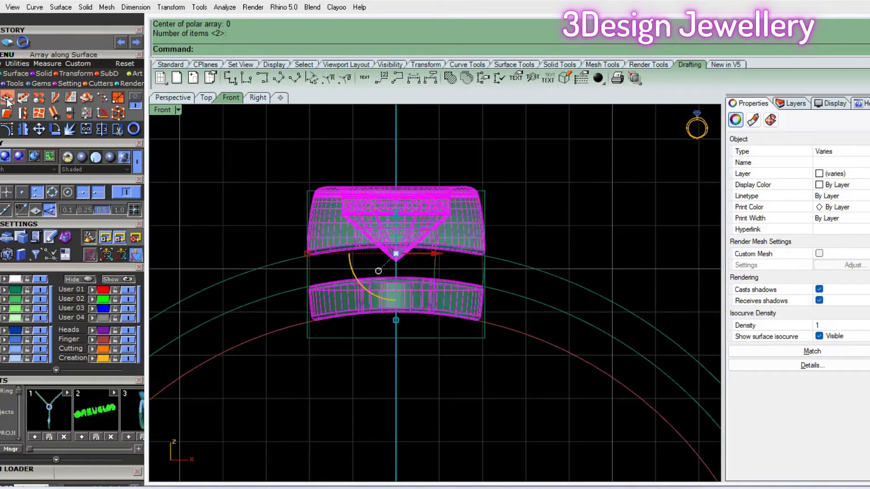
left_click(135, 102)
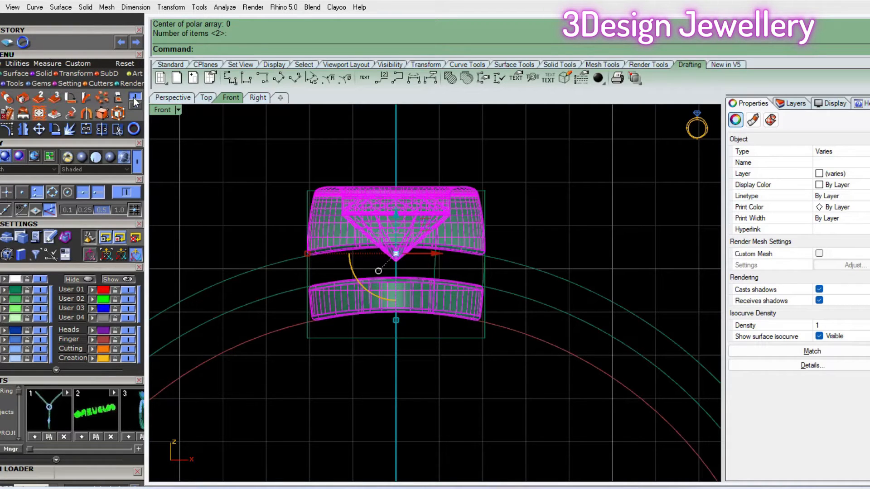
left_click(101, 99)
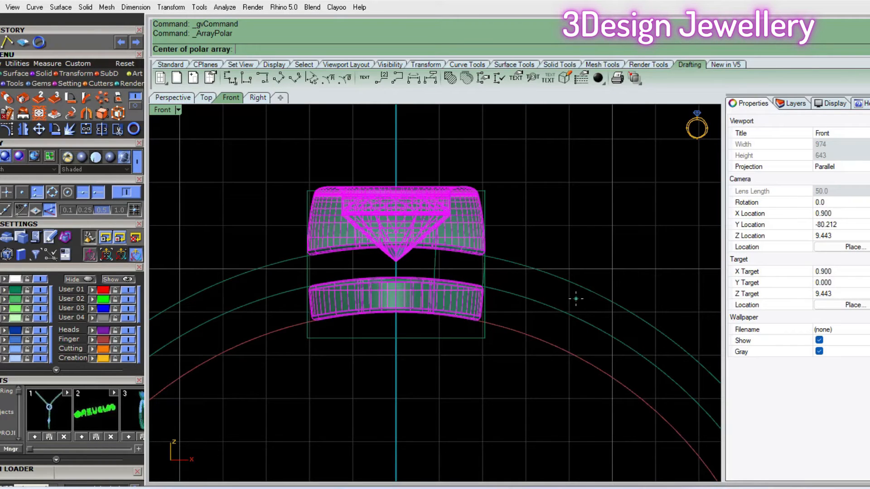
scroll(572, 299, "down", 2)
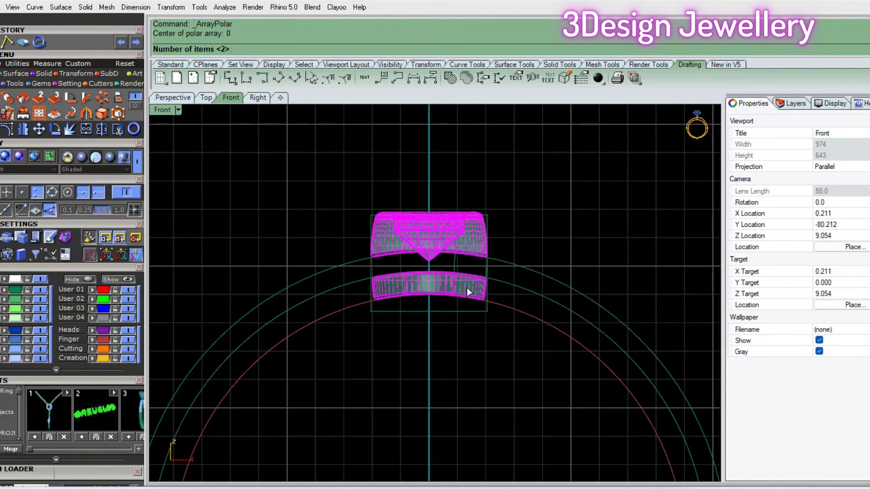
key("Return")
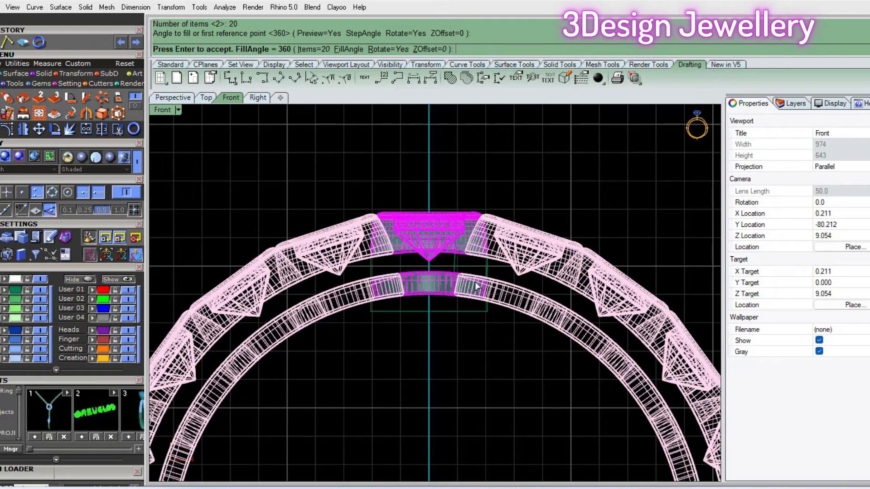
scroll(504, 279, "up", 4)
key("Escape")
Preview the polar array of the grouped setting around 0 with 18 items over 360 degrees
key("Return")
type("0")
key("Return")
type("18")
key("Return")
key("Return")
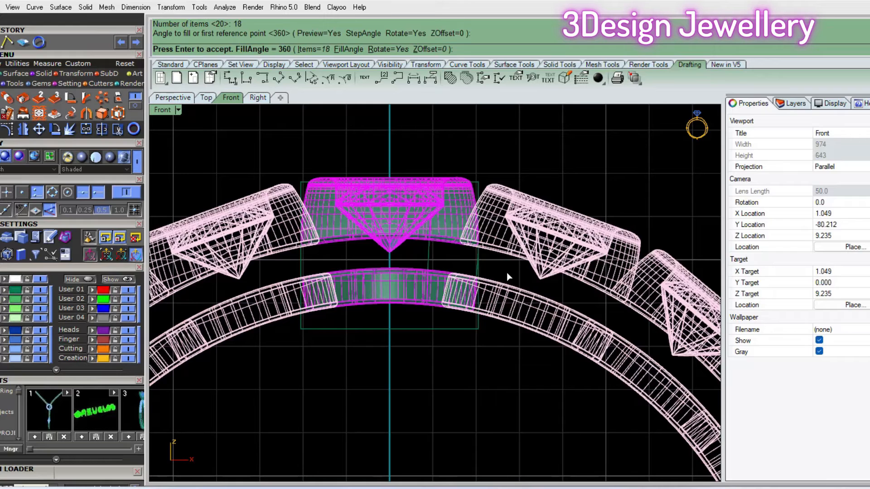
key("Escape")
Try a polar array of the grouped setting around 0 with 19 items, check the overlaps between neighbours, and undo it
key("Return")
type("0")
key("Return")
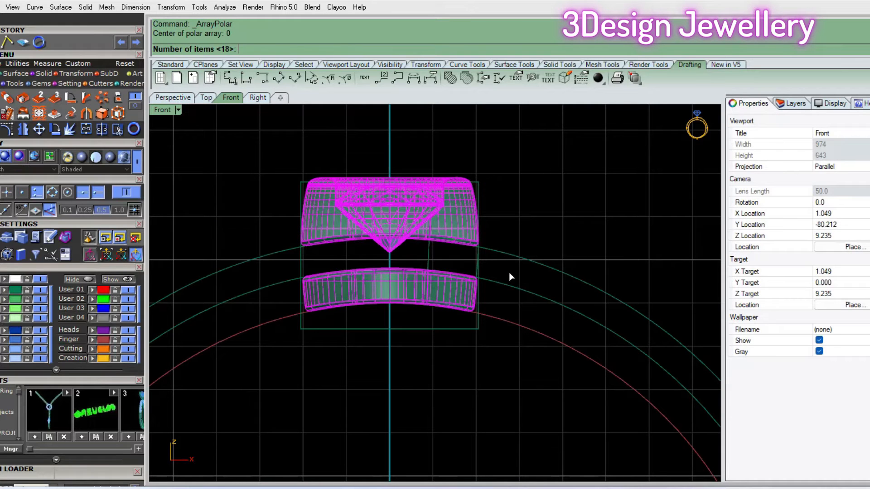
type("19")
key("Return")
key("Return")
key("Return")
right_click_drag(488, 180, 524, 261, "ctrl+shift")
key("Escape")
scroll(474, 293, "up", 7)
scroll(471, 169, "down", 2)
right_click_drag(474, 148, 411, 194, "ctrl+shift")
key("ctrl+z")
Polar-array the setting and diamond group around 0 with 18 items over 360 degrees
key("ctrl+a")
right_click_drag(437, 274, 434, 258, "ctrl+shift")
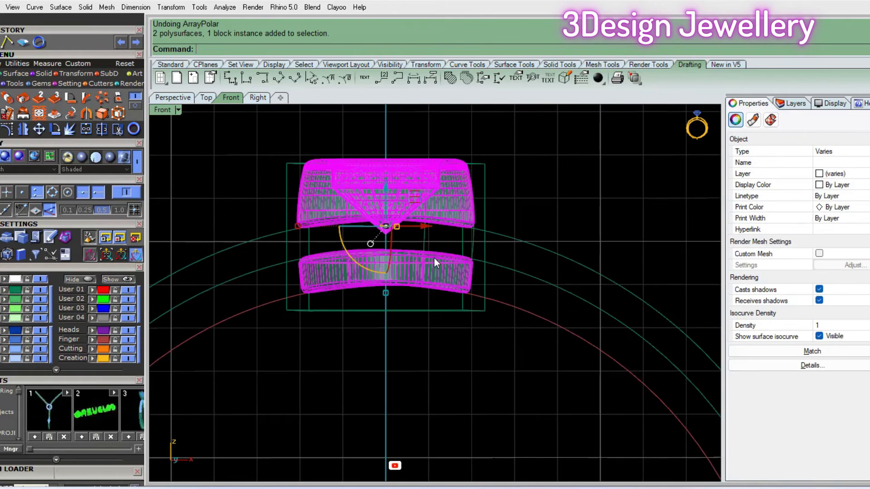
key("Return")
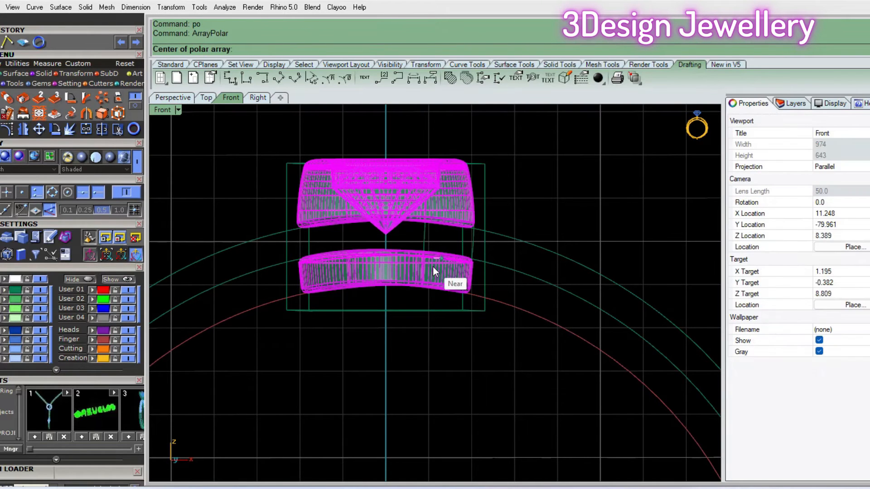
type("0")
key("Return")
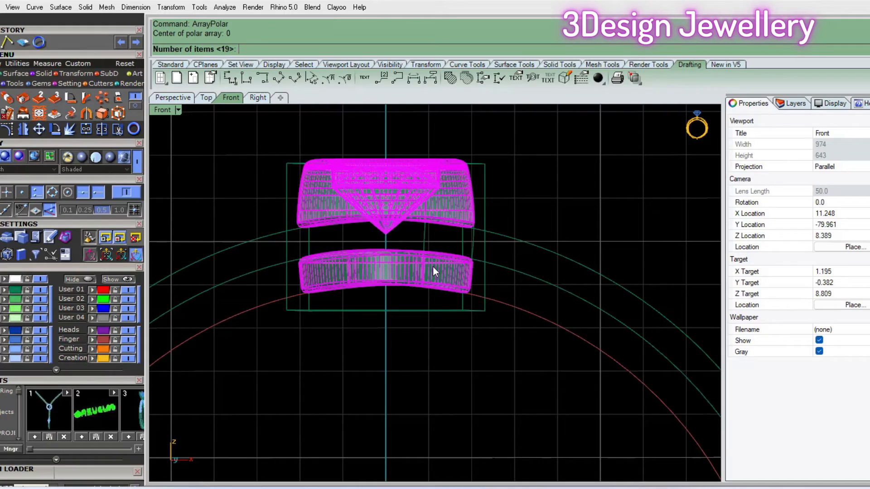
key("Return")
key("Return")
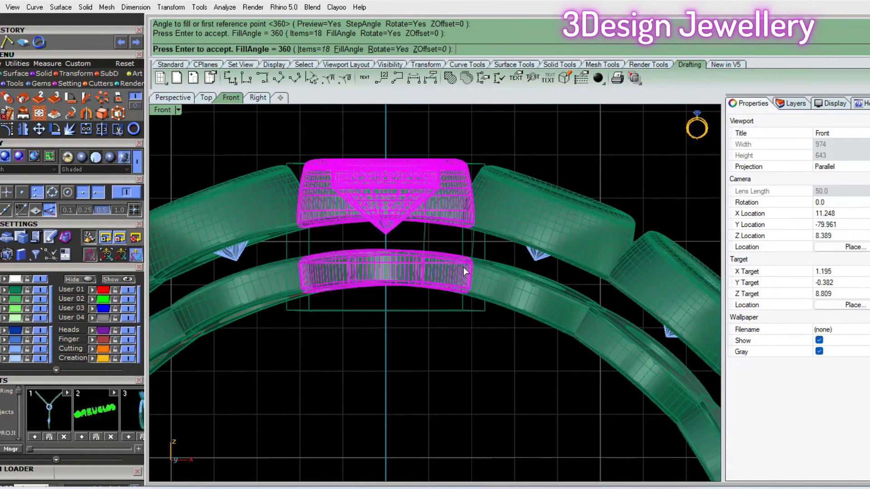
key("Return")
Examine the arrayed ring and the joints between neighbouring settings in the Front and Top views
right_click_drag(475, 167, 472, 210)
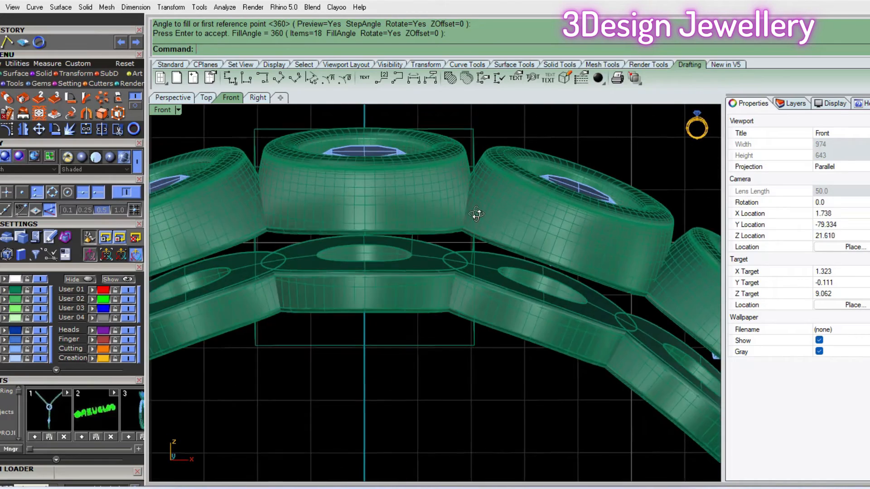
type("4")
key("Return")
key("Return")
double_click(163, 300)
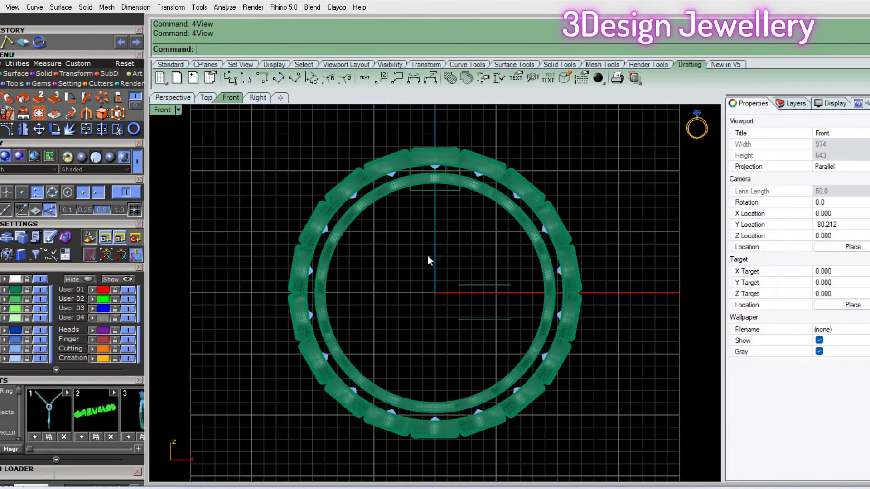
scroll(428, 255, "up", 6)
scroll(379, 194, "down", 5)
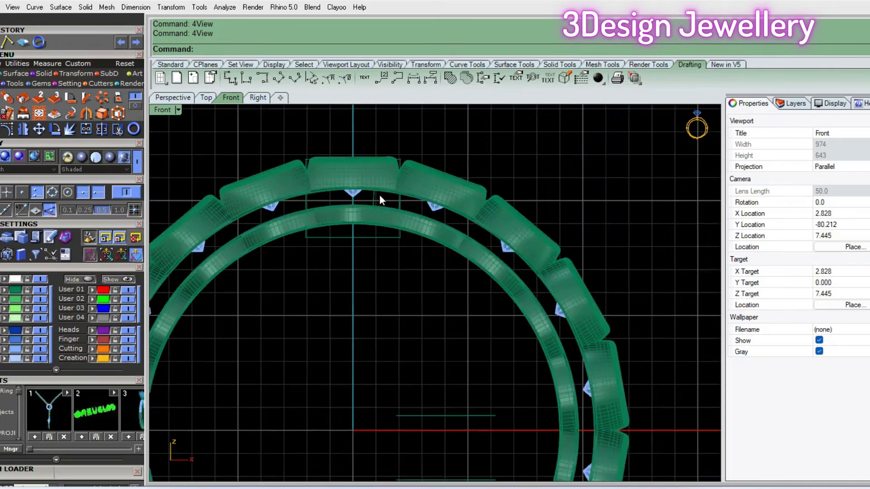
scroll(385, 246, "up", 6)
type("4")
key("Return")
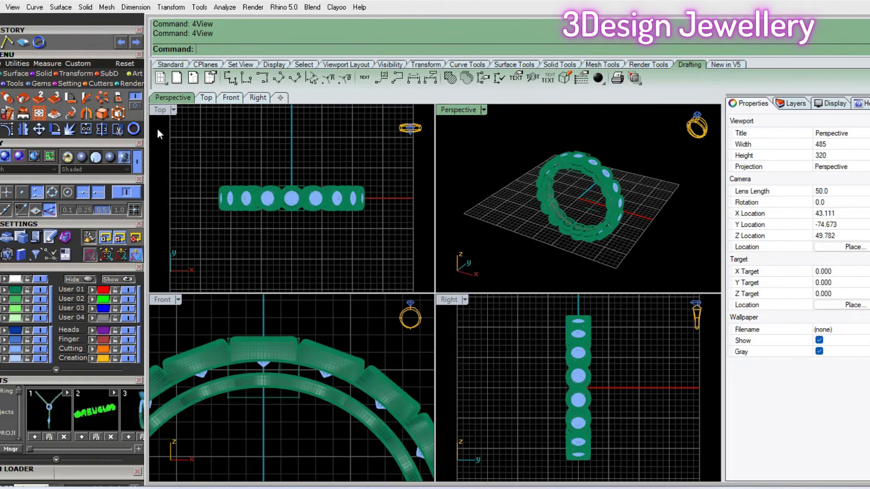
double_click(162, 110)
scroll(478, 284, "up", 5)
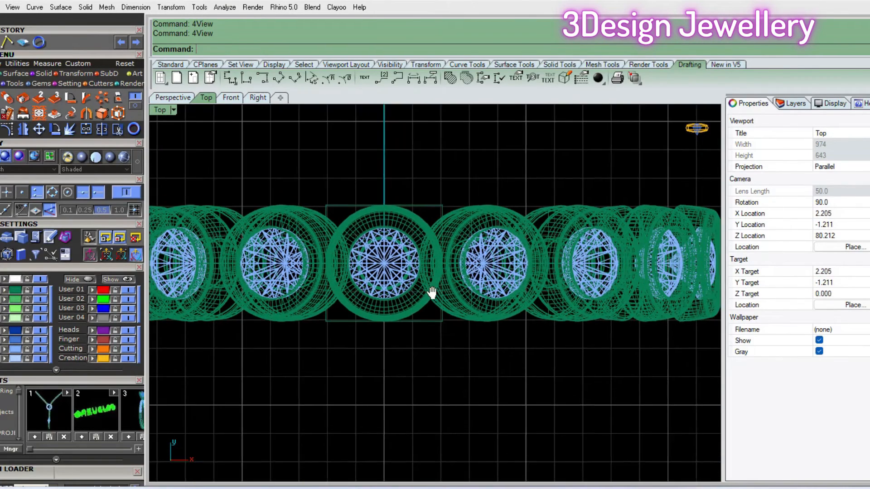
double_click(412, 264)
left_click(442, 392)
scroll(436, 358, "down", 5)
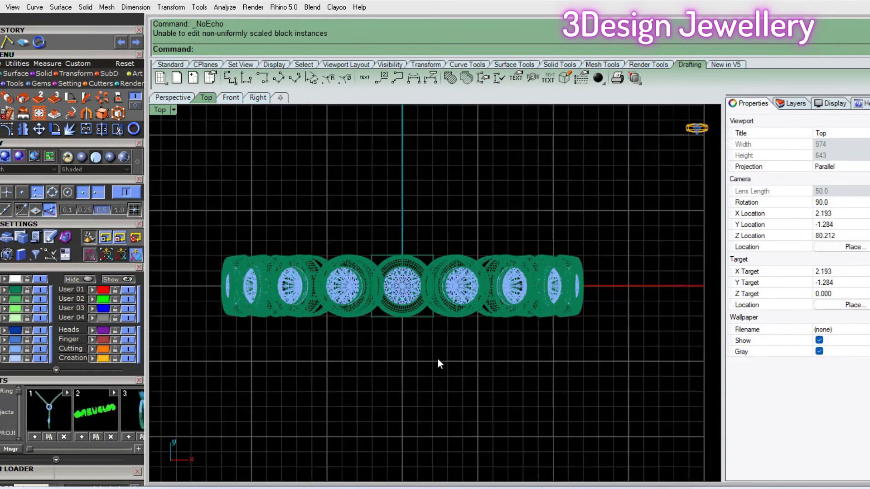
Draw a small rounded rectangle centred on 0 within the middle diamond in the Top view
left_click(434, 348)
left_click(312, 78)
type("0")
key("Return")
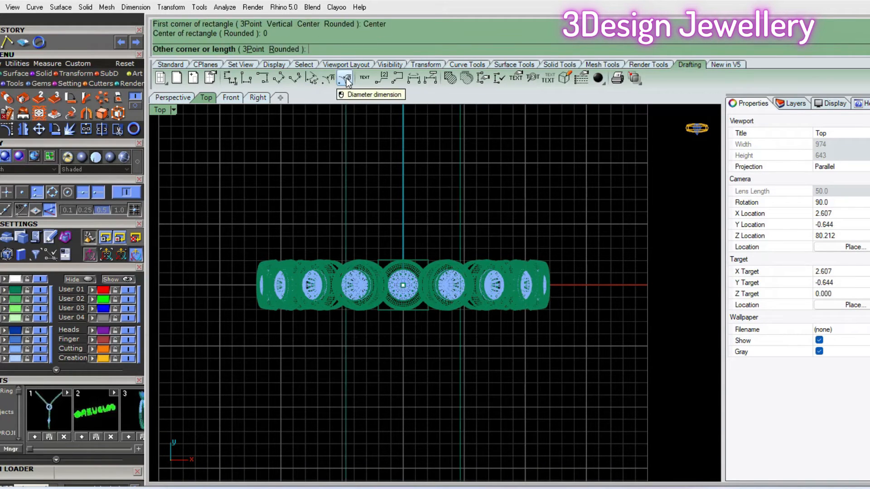
scroll(433, 237, "up", 5)
scroll(382, 297, "up", 2)
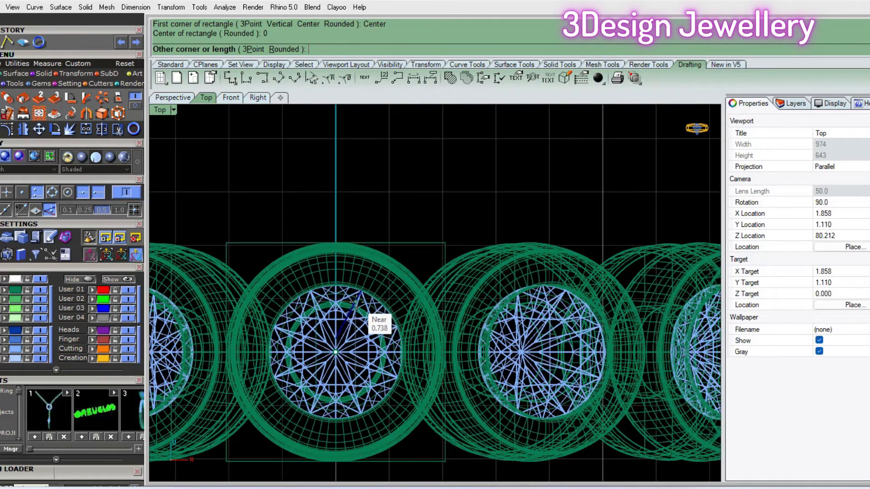
scroll(358, 303, "up", 2)
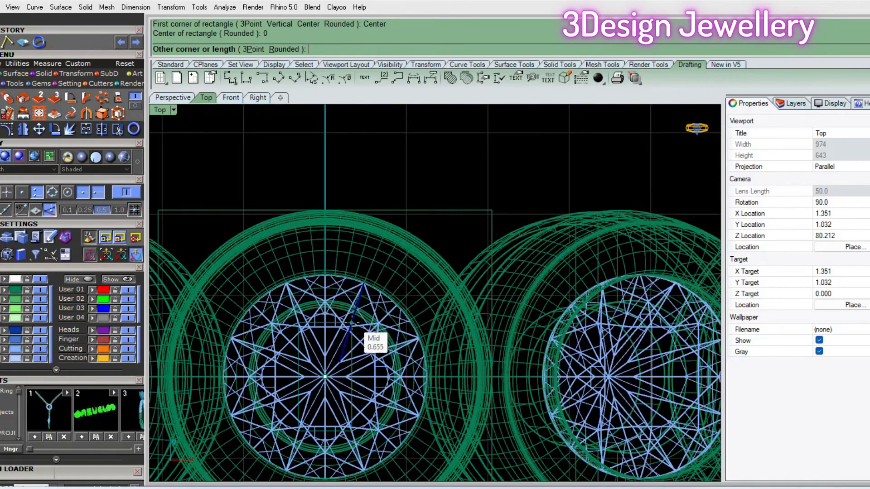
left_click(285, 51)
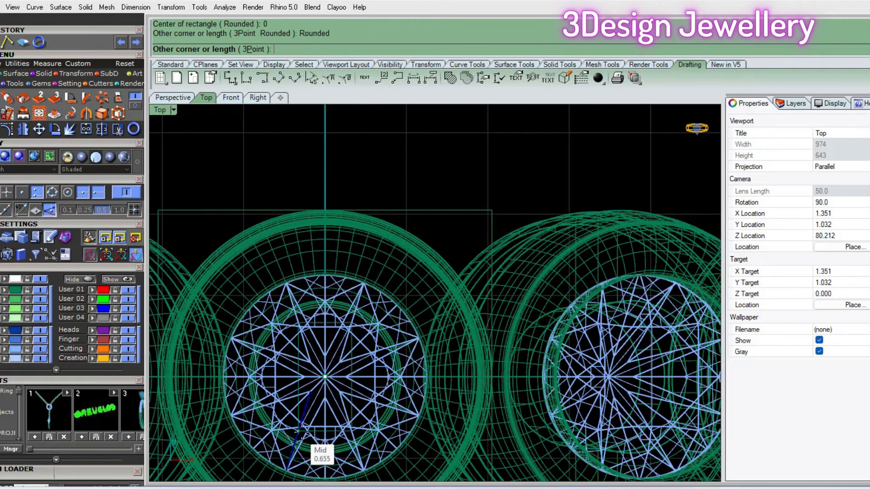
scroll(313, 426, "up", 2)
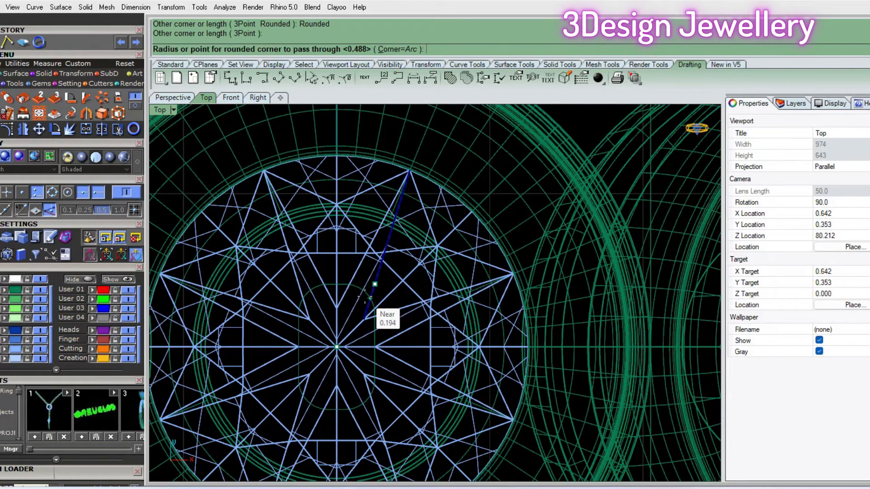
left_click(365, 297)
left_click(358, 290)
Extrude the rounded rectangle at the ring's centre into a closed solid post
type("4View")
key("Return")
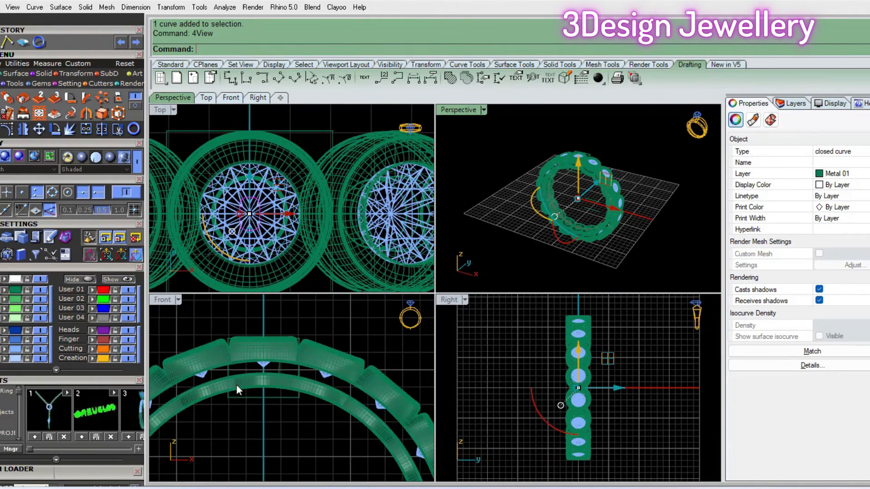
double_click(164, 300)
scroll(403, 340, "down", 5)
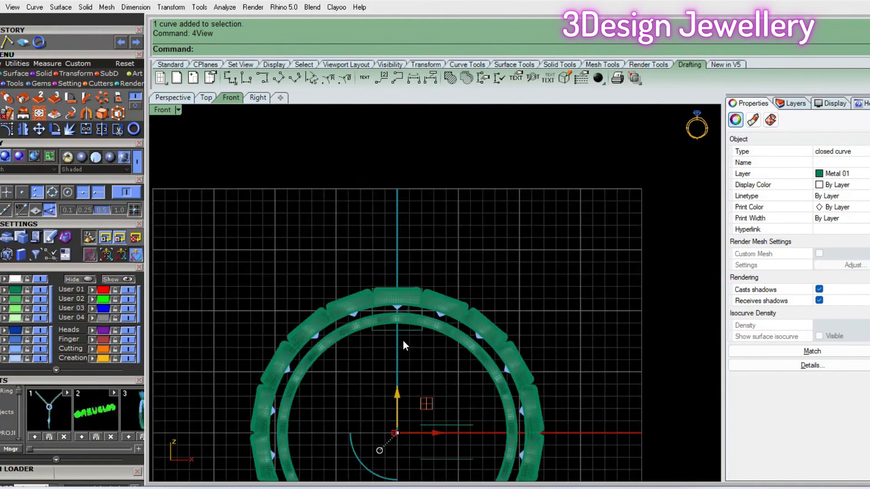
scroll(338, 355, "up", 7)
right_click_drag(449, 332, 437, 356, "ctrl+shift")
scroll(435, 355, "up", 7)
scroll(420, 357, "down", 5)
scroll(418, 356, "up", 5)
type("e")
key("Return")
left_click(412, 352)
left_click(411, 352)
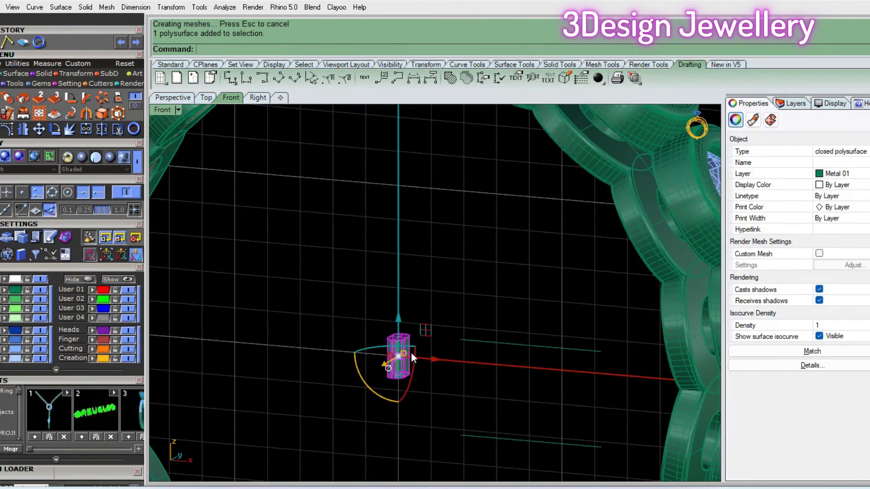
Move the post up the vertical axis and fit it across the gap between the inner band and the top setting
scroll(413, 379, "down", 9)
left_click_drag(407, 354, 409, 236)
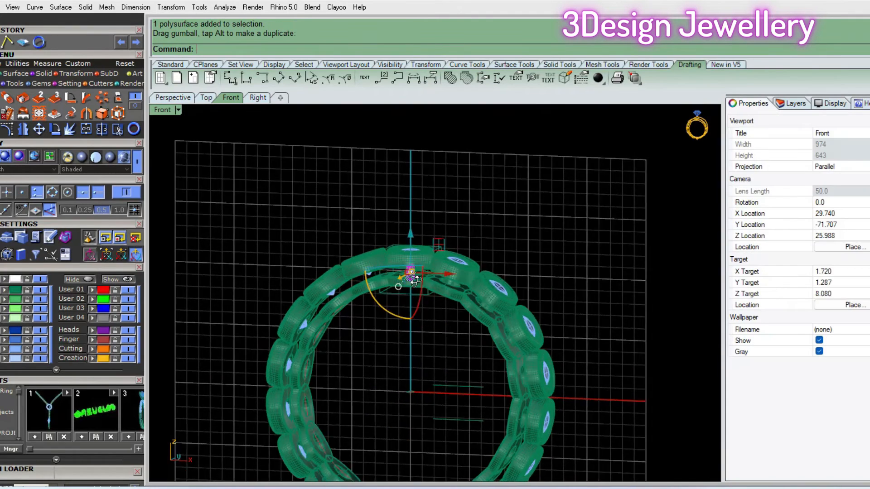
scroll(386, 267, "up", 8)
scroll(422, 321, "up", 5)
left_click_drag(420, 334, 436, 349)
key("F5")
key("F5")
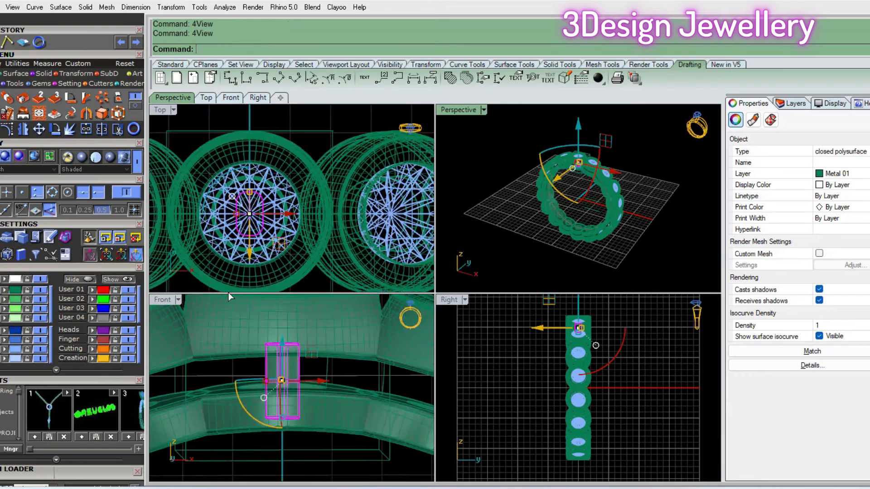
double_click(162, 300)
scroll(444, 252, "up", 10)
left_click_drag(407, 194, 407, 166)
Rotate the post around 0 to the joint between the top setting and its right-hand neighbour in the Front view
type("r")
key("Return")
type("0")
key("Return")
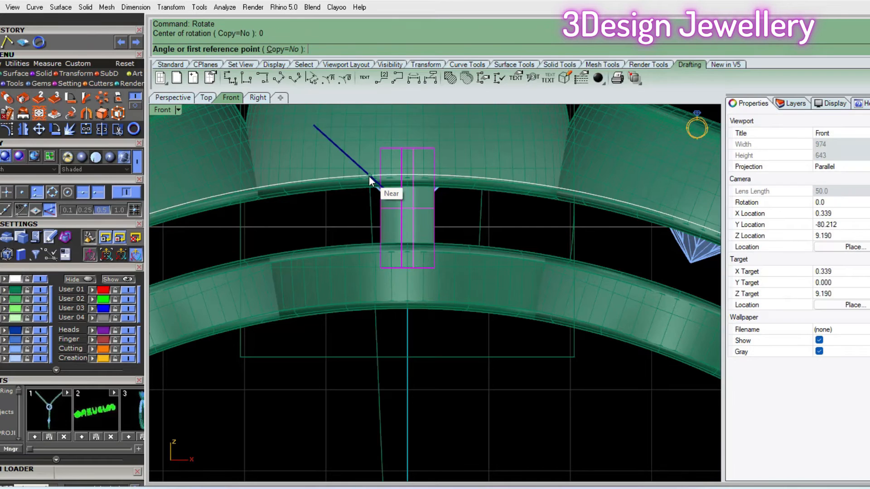
scroll(393, 240, "down", 10)
left_click(404, 144)
scroll(442, 174, "up", 4)
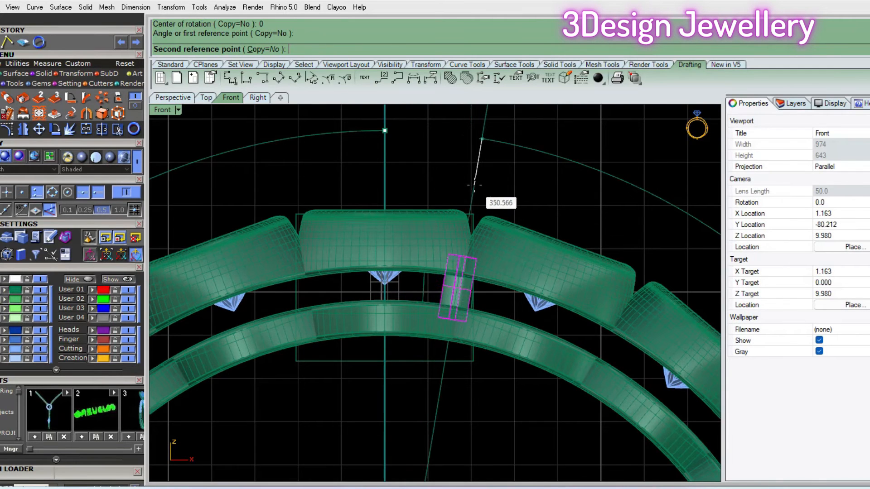
scroll(474, 185, "up", 8)
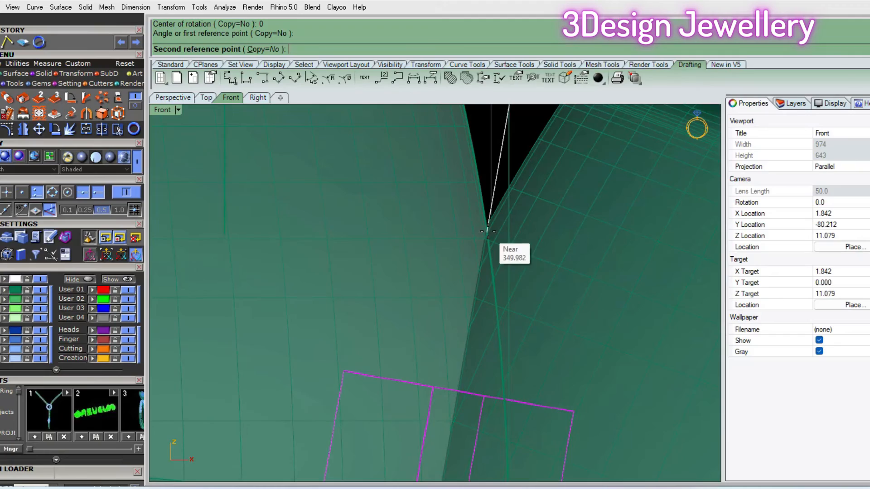
left_click(487, 228)
scroll(472, 177, "down", 10)
key("Escape")
Adjust the rotated post at the joint so it fits between the inner band and the two settings
right_click_drag(551, 252, 497, 251, "ctrl+shift")
scroll(474, 258, "up", 5)
left_click(475, 244)
right_click_drag(512, 170, 410, 343, "ctrl+shift")
scroll(405, 333, "up", 4)
left_click_drag(529, 289, 592, 288)
scroll(580, 286, "down", 10)
left_click(582, 286)
right_click_drag(421, 318, 452, 298, "ctrl+shift")
scroll(417, 293, "up", 2)
left_click(415, 294)
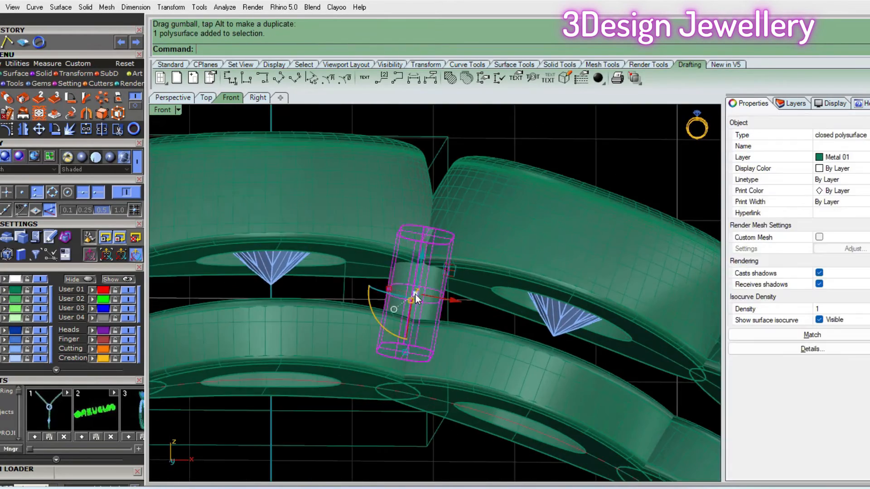
Scale the post's width in one direction from the middle of its lower edge with Scale1D
type("4View")
key("Return")
type("4View")
key("Return")
double_click(166, 298)
right_click_drag(524, 169, 515, 198)
scroll(514, 197, "up", 2)
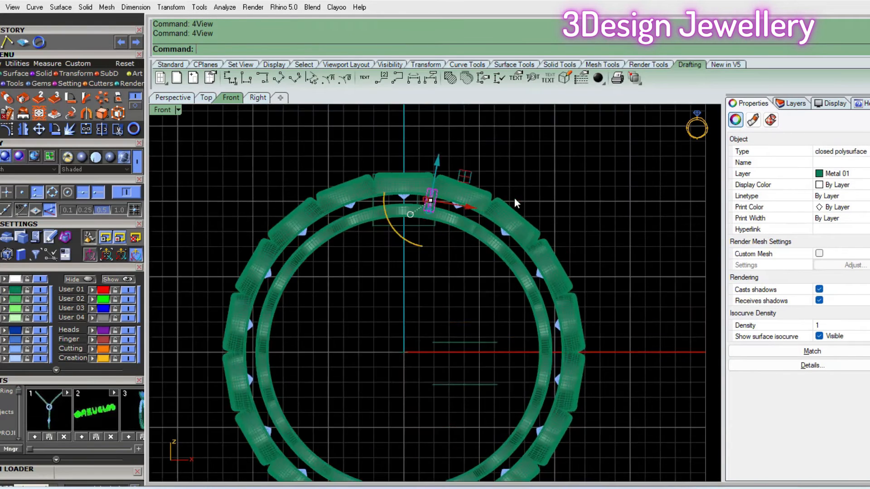
scroll(409, 208, "up", 6)
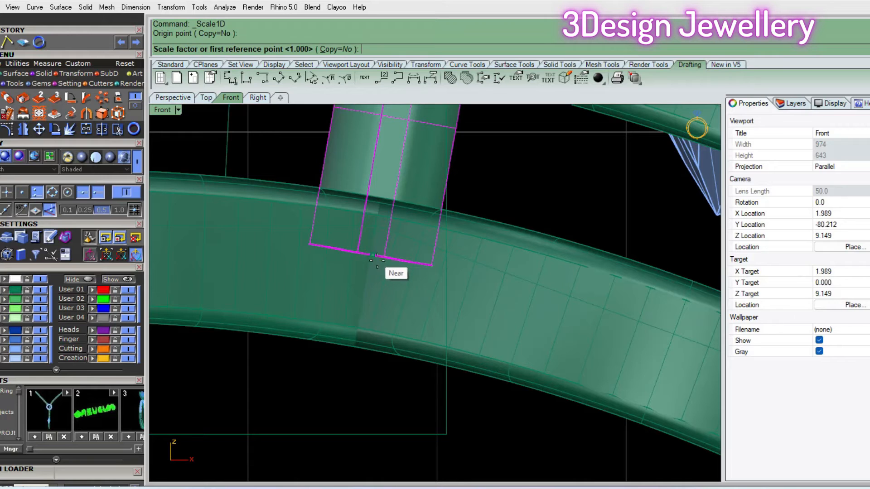
scroll(439, 260, "up", 2)
scroll(435, 259, "up", 1)
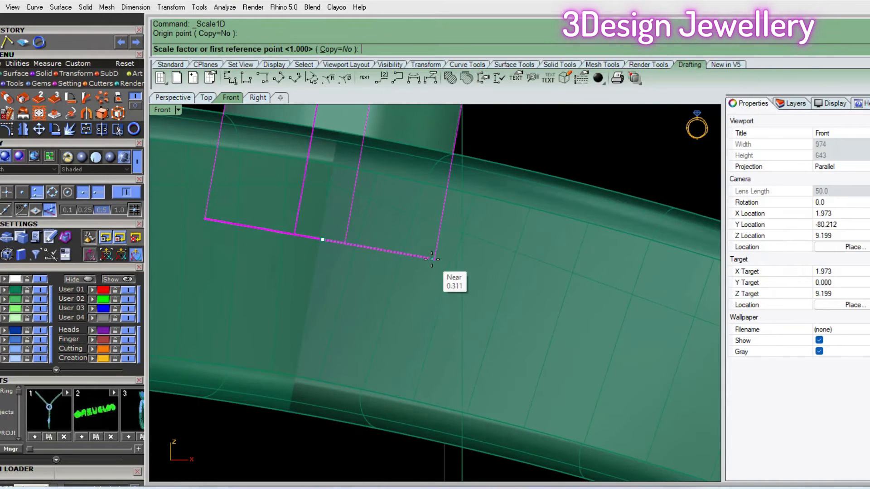
scroll(434, 259, "down", 7)
left_click(451, 265)
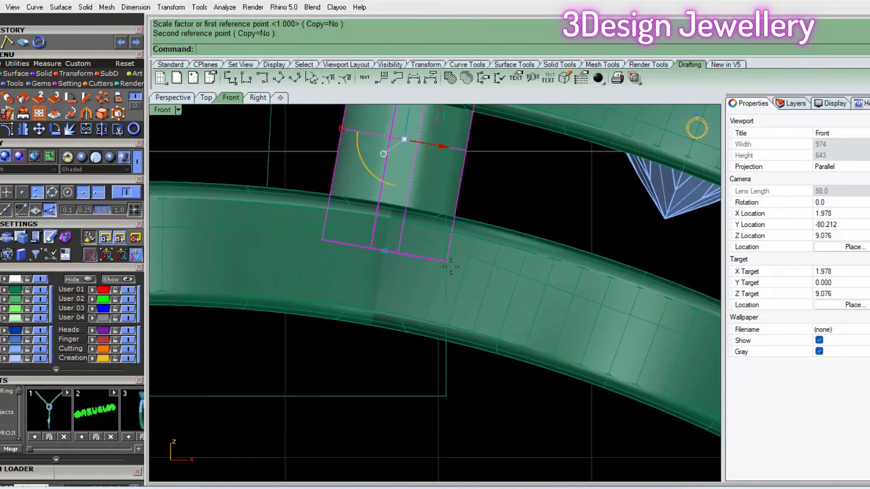
scroll(450, 265, "down", 7)
key("Escape")
Assign the connecting post to User Layer 02
scroll(470, 188, "up", 2)
right_click_drag(463, 211, 499, 209)
scroll(494, 211, "up", 2)
left_click(439, 192)
type("4")
key("Return")
type("4")
key("Return")
type("4")
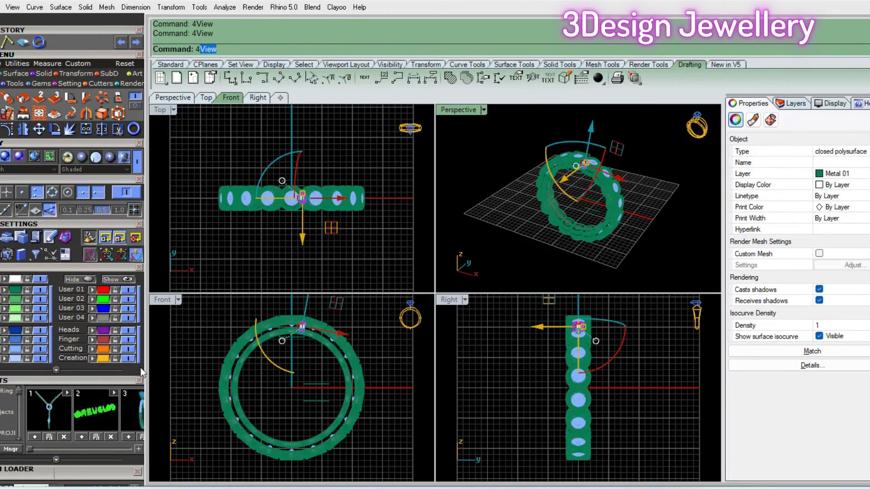
double_click(164, 300)
scroll(477, 213, "up", 8)
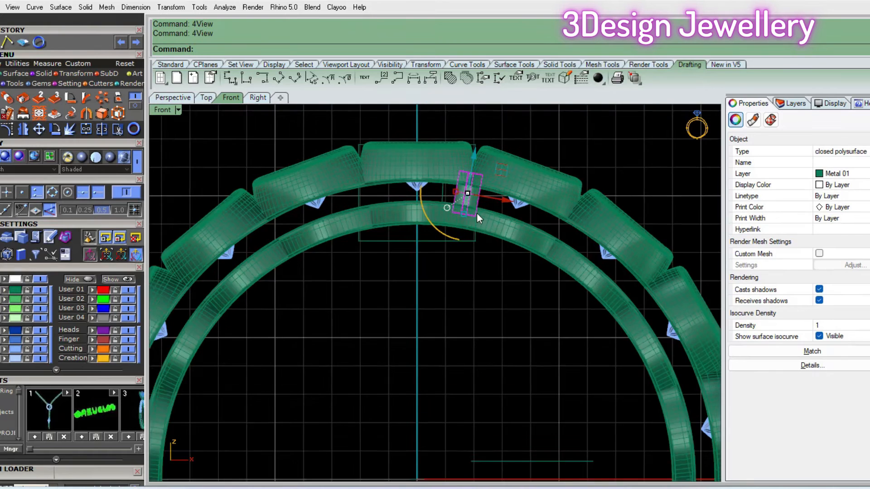
key("Return")
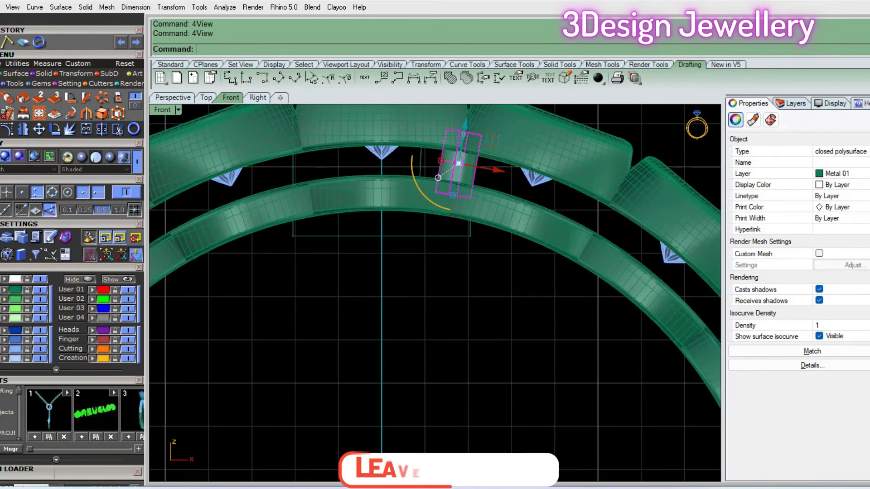
scroll(444, 262, "down", 5)
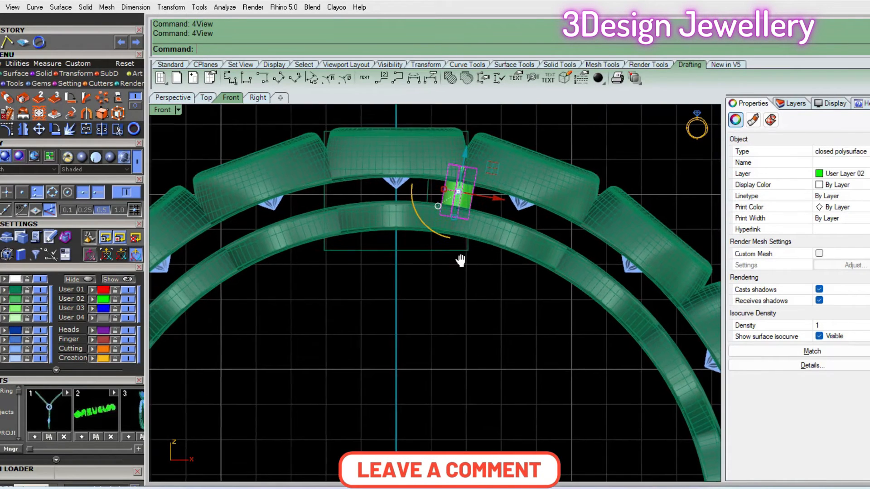
Polar-array the connecting post around 0 with 18 items over 360 degrees
type("po")
key("Return")
type("0")
key("Return")
key("Return")
key("Return")
key("Return")
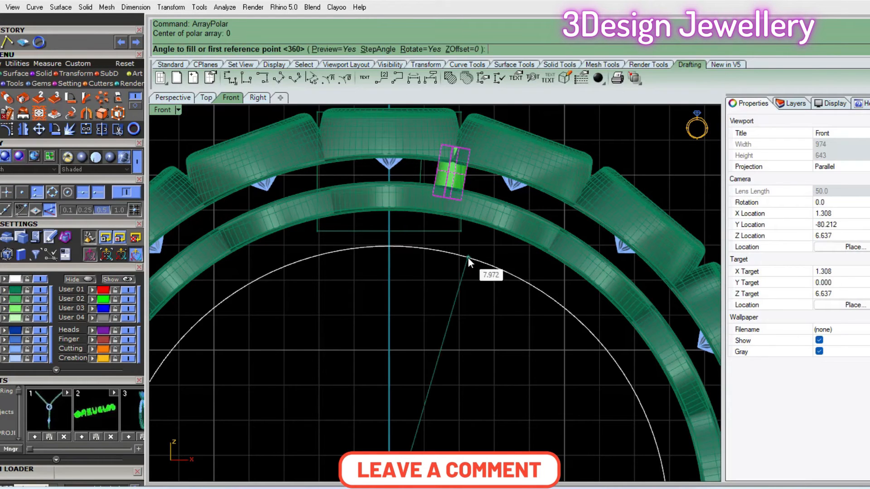
scroll(458, 267, "down", 4)
right_click_drag(459, 268, 416, 174)
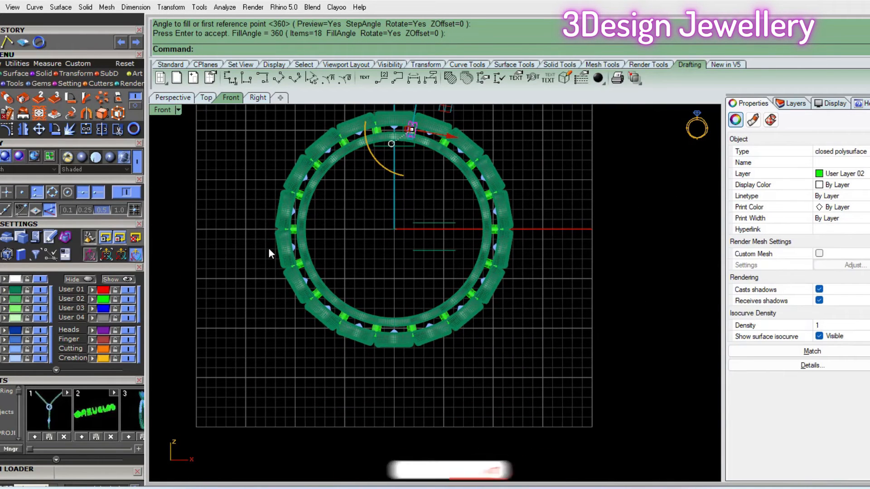
Delete the ring's lower half of settings, diamonds and posts, keeping the two posts on the horizontal axis
left_click_drag(276, 235, 603, 387)
scroll(514, 262, "up", 8)
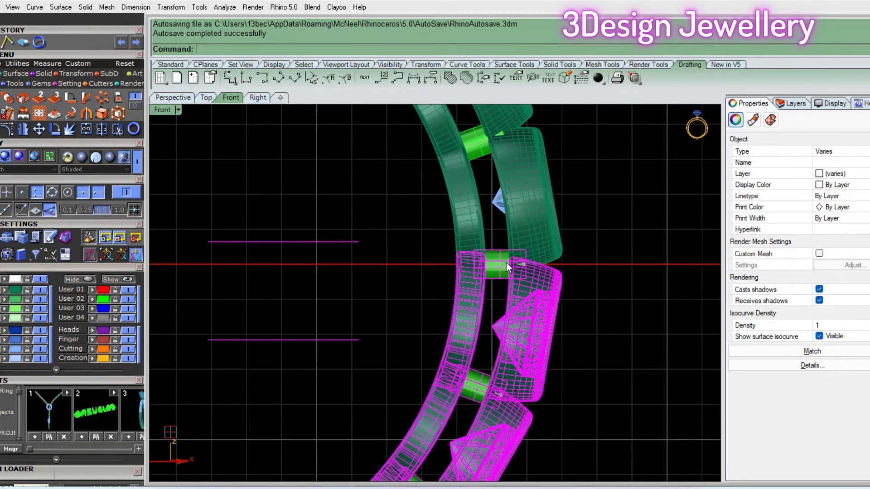
left_click(498, 256, "ctrl")
scroll(265, 310, "down", 5)
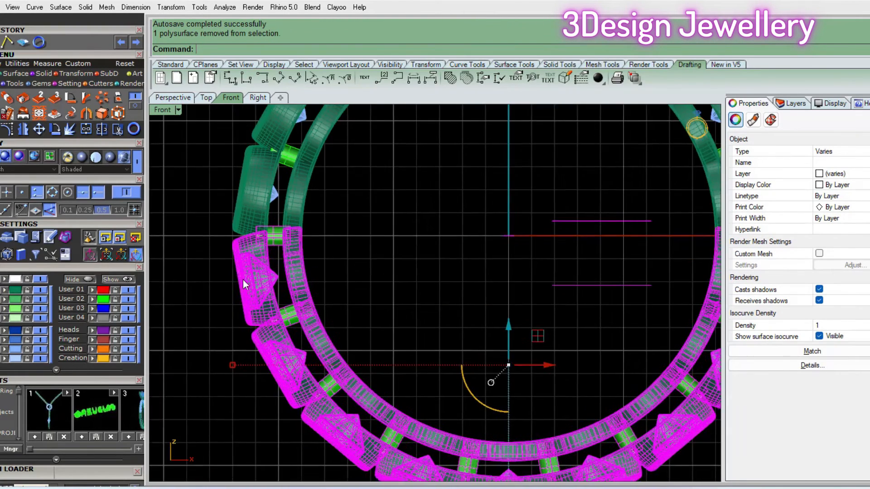
scroll(243, 279, "up", 3)
left_click(324, 232, "ctrl")
scroll(324, 232, "down", 4)
key("Delete")
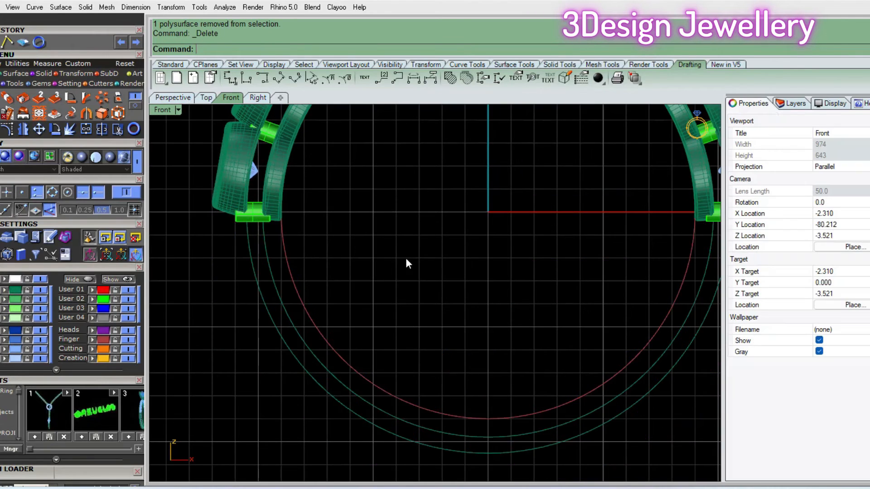
Rotate the right-hand end post about its inner lower corner to follow the slanted end of the last setting
scroll(464, 237, "down", 3)
scroll(485, 202, "up", 5)
left_click(522, 204)
right_click_drag(512, 245, 485, 274)
key("ctrl+r")
key("Escape")
scroll(509, 270, "up", 2)
scroll(513, 243, "up", 5)
left_click_drag(499, 244, 500, 237)
type("r")
key("Return")
left_click(408, 243)
left_click(610, 294)
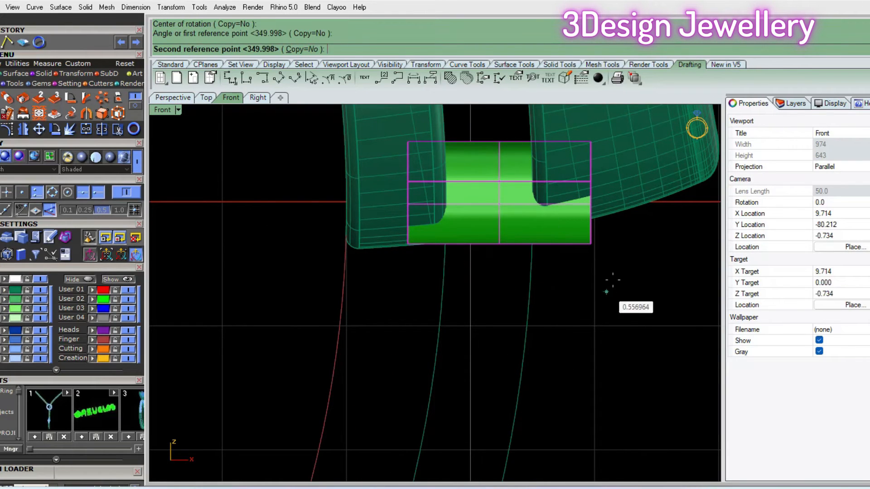
left_click(616, 255)
scroll(598, 290, "down", 10)
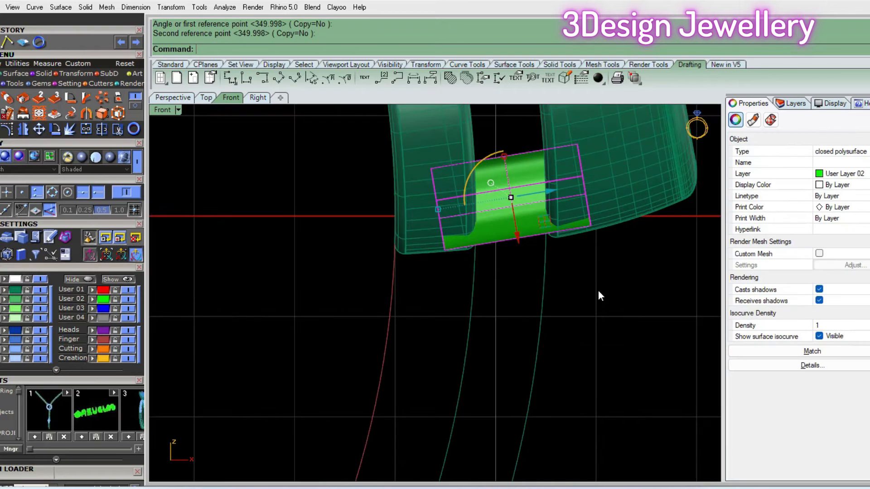
key("Escape")
scroll(249, 252, "up", 4)
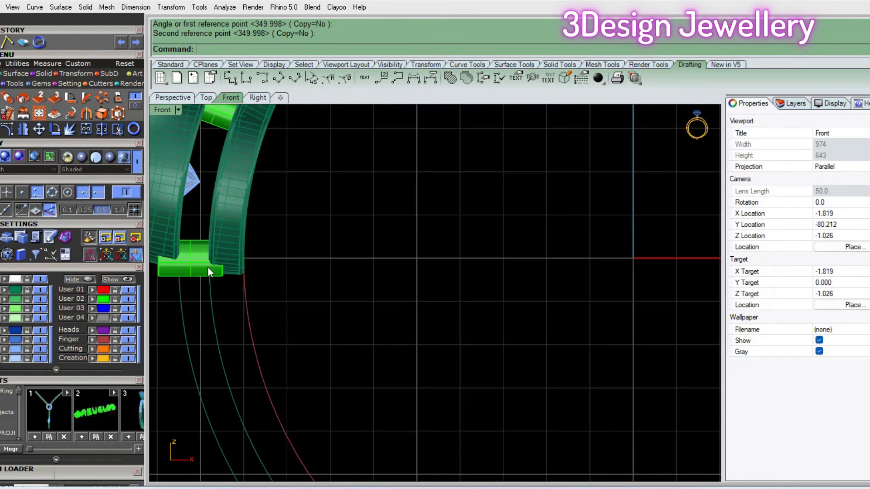
left_click(196, 269)
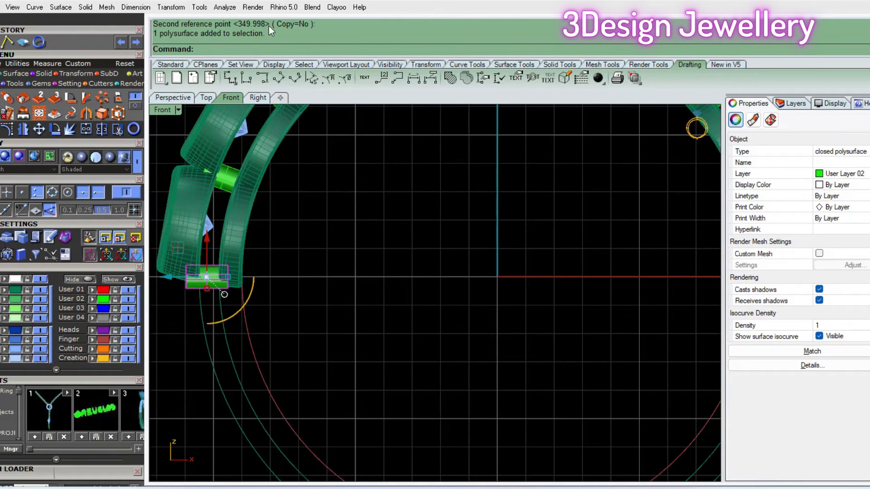
scroll(399, 225, "down", 4)
key("Escape")
Undo the accidental drag of the inner finger-size rail and open its object actions
right_click_drag(510, 310, 481, 286, "ctrl+shift")
right_click_drag(479, 305, 474, 327, "ctrl+shift")
scroll(474, 328, "up", 2)
left_click(442, 310)
left_click_drag(442, 310, 450, 310)
right_click_drag(462, 309, 462, 332, "ctrl+shift")
key("ctrl+z")
right_click_drag(463, 331, 479, 322, "ctrl+shift")
middle_click(480, 322)
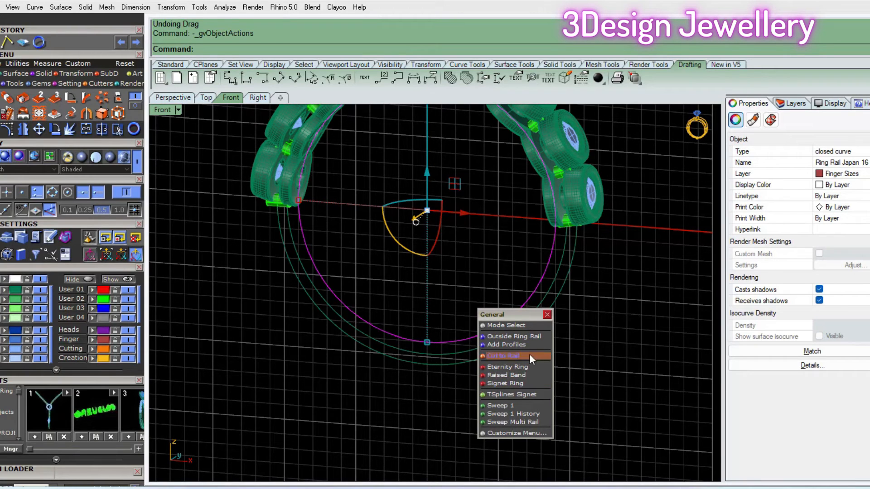
left_click(549, 312)
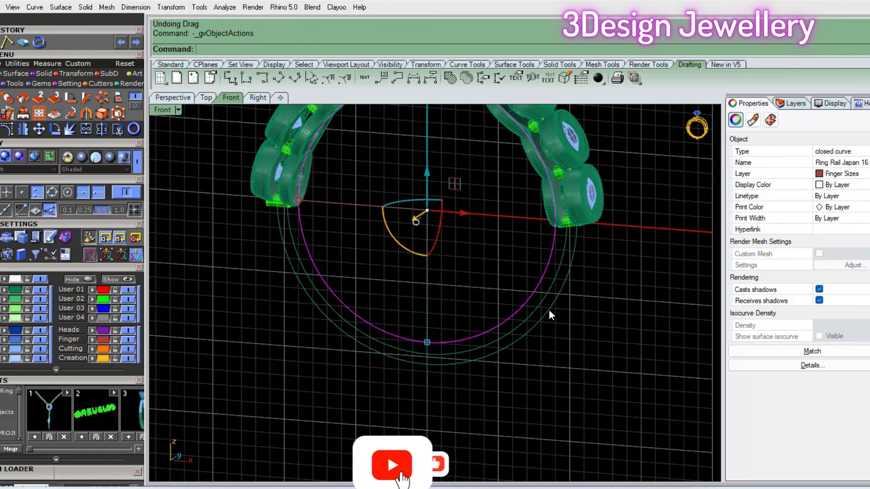
Place a profile at the bottom of the inner Metal 01 ring curve with Profile Placer
right_click_drag(549, 311, 490, 335)
scroll(484, 351, "up", 2)
key("Escape")
left_click(458, 360)
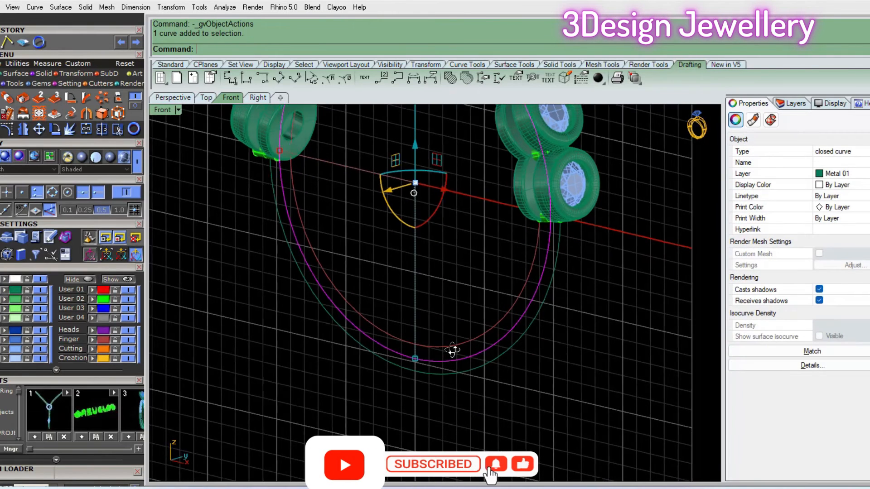
middle_click(467, 345)
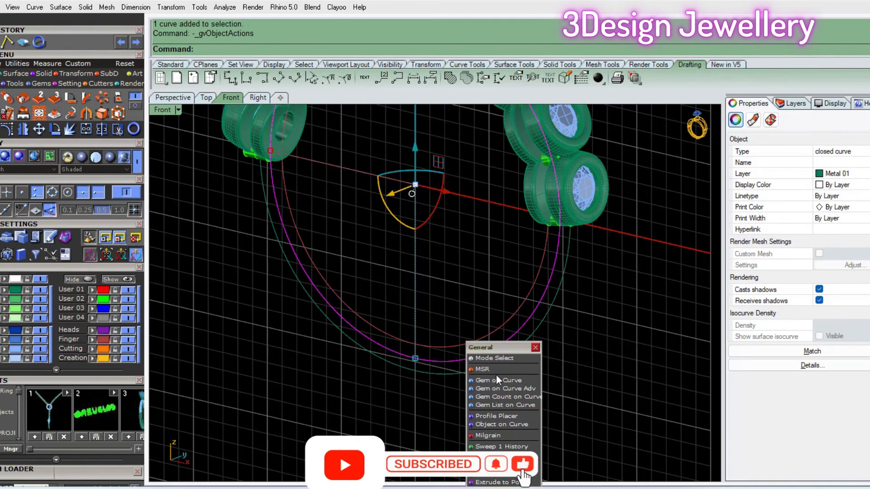
left_click(496, 417)
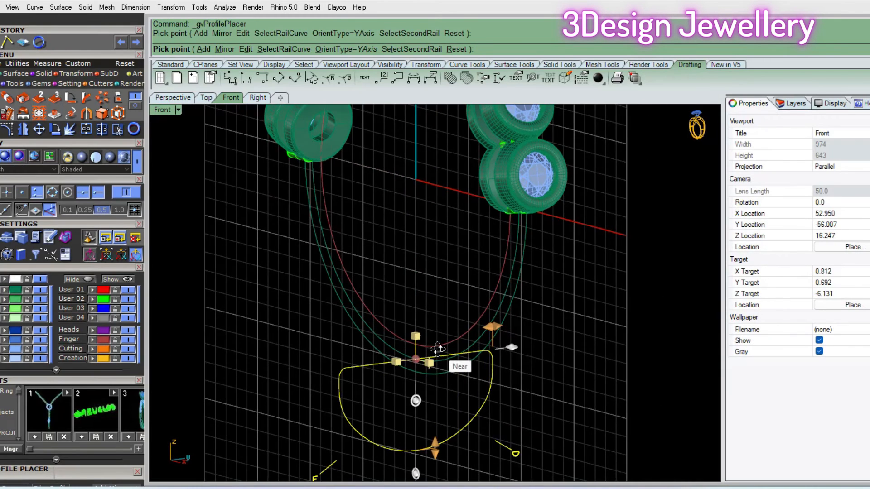
Size the placed profile to 2.60 mm wide and 1.70 mm high
scroll(449, 322, "down", 6)
right_click_drag(449, 323, 427, 343)
scroll(458, 341, "up", 10)
left_click_drag(506, 314, 452, 317)
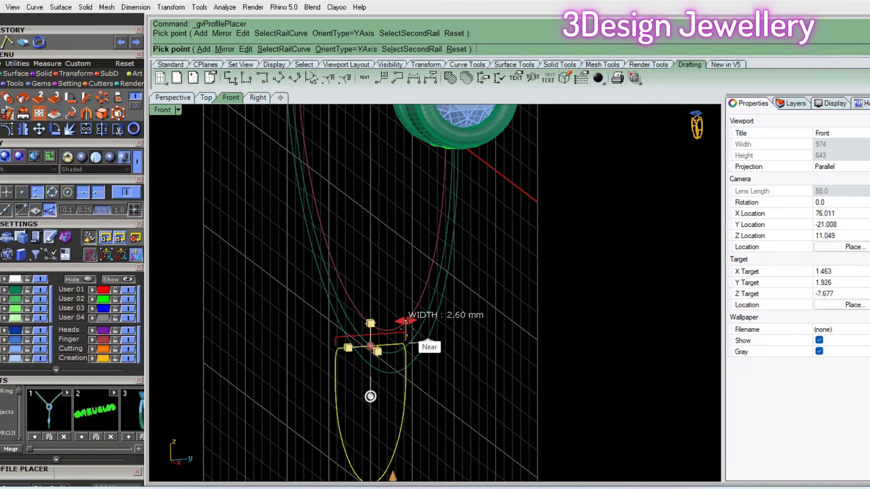
right_click_drag(393, 384, 399, 253)
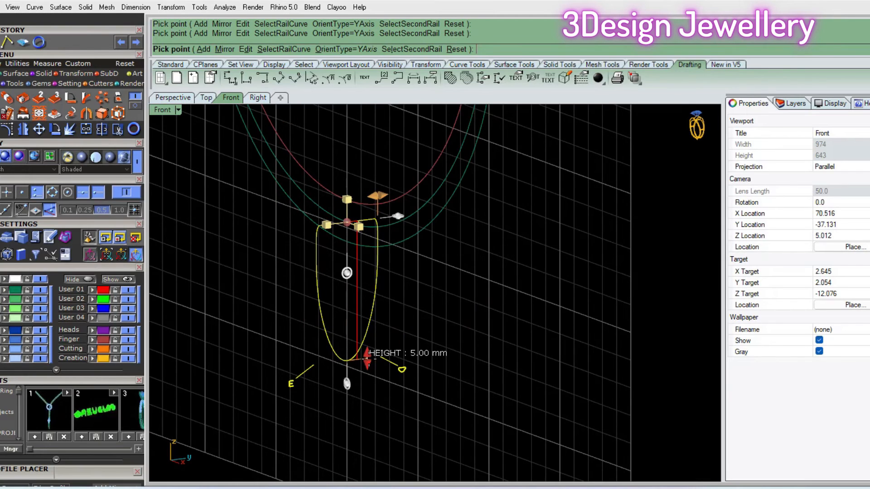
left_click_drag(378, 309, 379, 273)
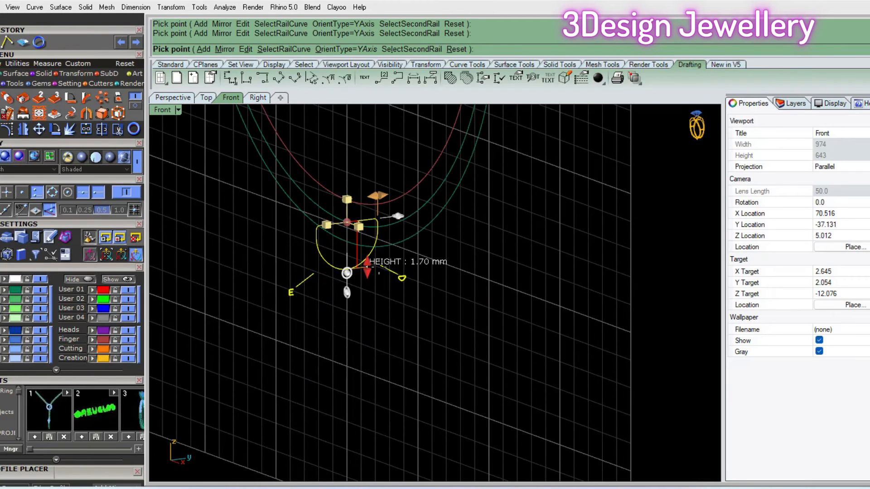
left_click(371, 261)
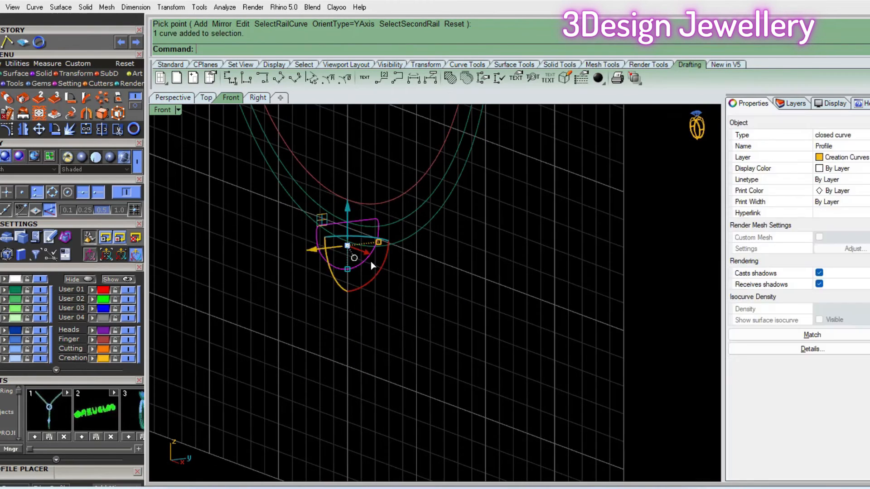
Move the profile up so that its flat side sits on the bottom of the finger-size rail
type("m")
key("Return")
left_click(350, 230)
key("Escape")
scroll(370, 260, "down", 6)
left_click(374, 251)
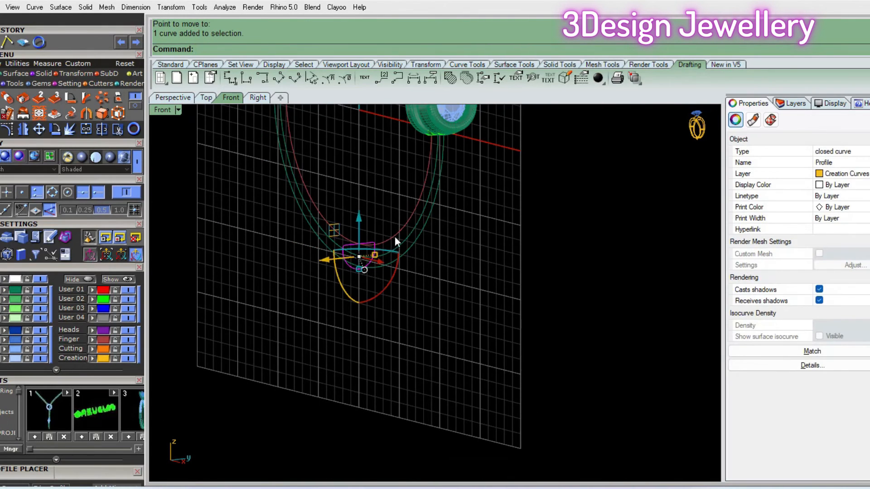
key("Escape")
Sweep the single profile along the full finger-size rail with Sweep1
scroll(399, 234, "down", 3)
left_click(400, 247)
key("Return")
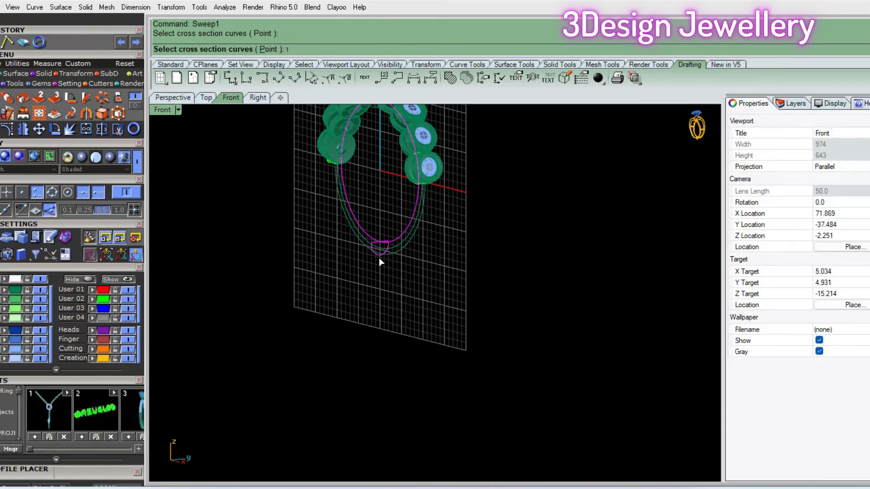
left_click(379, 257)
key("Return")
key("Return")
key("Return")
scroll(406, 164, "up", 8)
right_click_drag(406, 165, 565, 218)
scroll(557, 219, "up", 3)
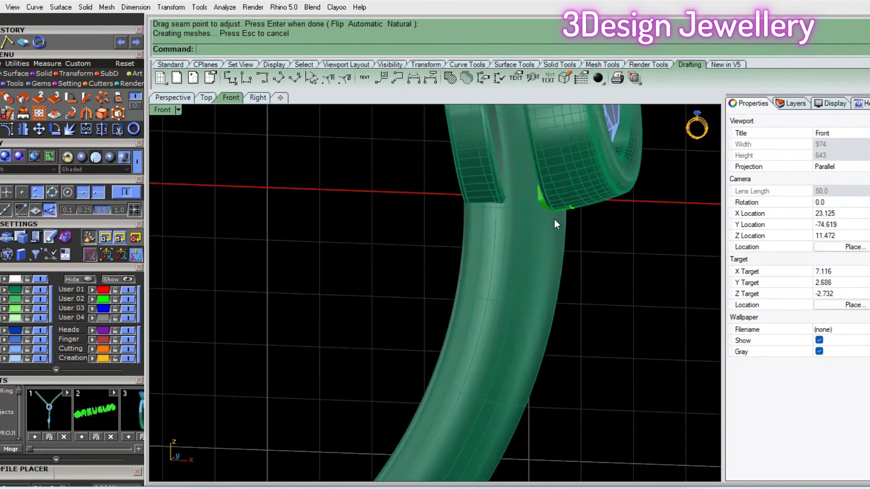
Delete the swept full-circle band, keeping the profile and ring curves
scroll(553, 220, "down", 10)
left_click(524, 245)
right_click_drag(524, 241, 447, 319)
key("Delete")
Reopen the bottom profile in Profile Placer, select the finger-size rail as its rail curve and add a second profile
scroll(417, 326, "up", 8)
left_click(433, 310)
middle_click(448, 319)
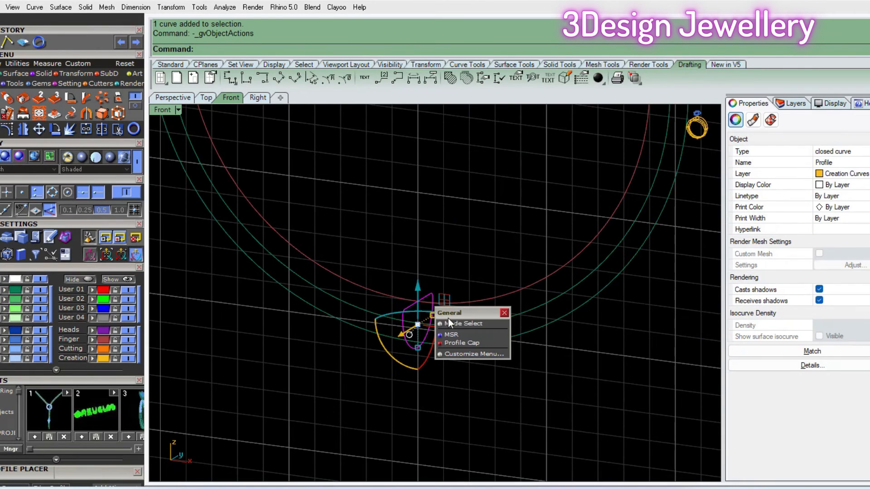
left_click(465, 342)
right_click_drag(444, 320, 447, 320)
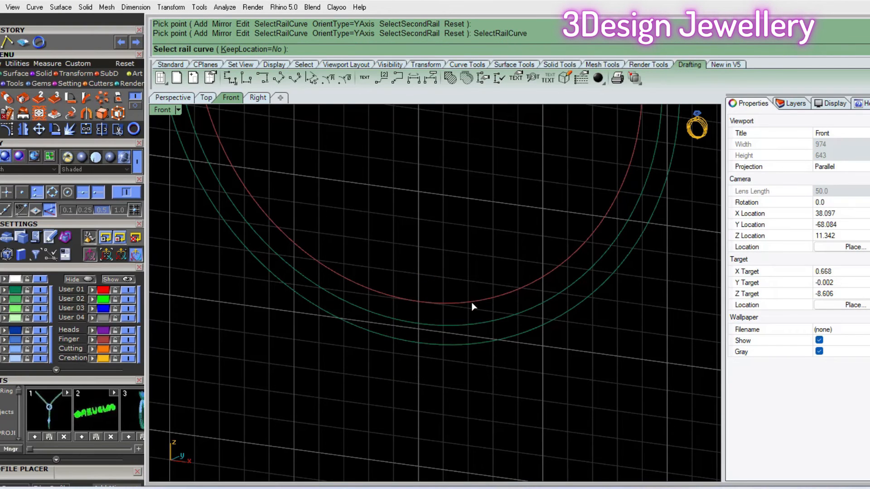
scroll(429, 308, "down", 8)
right_click_drag(471, 313, 436, 336, "shift")
type("ail Reset")
key("Return")
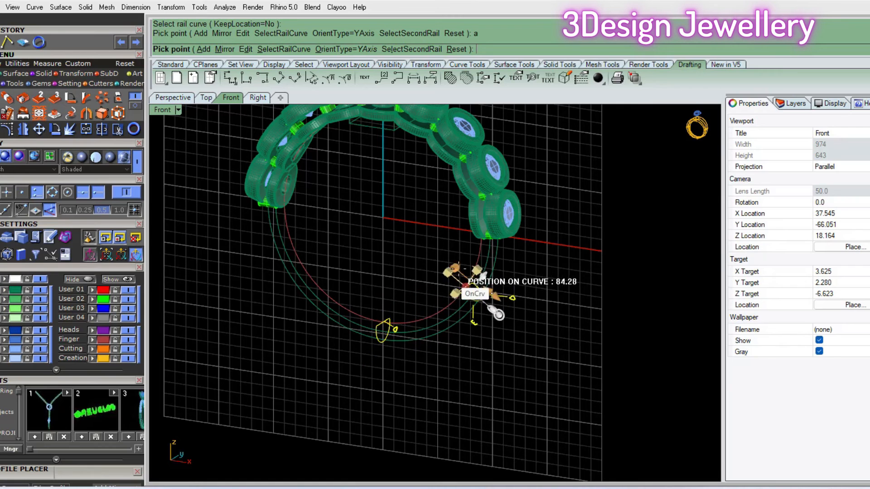
Position the second profile where the rail meets the right-hand end post and bring up its control points
scroll(471, 232, "up", 10)
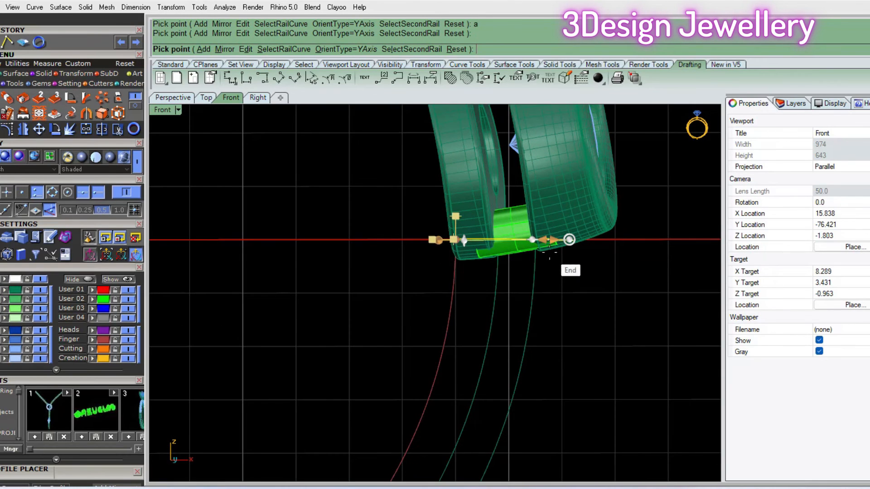
right_click_drag(574, 274, 583, 227)
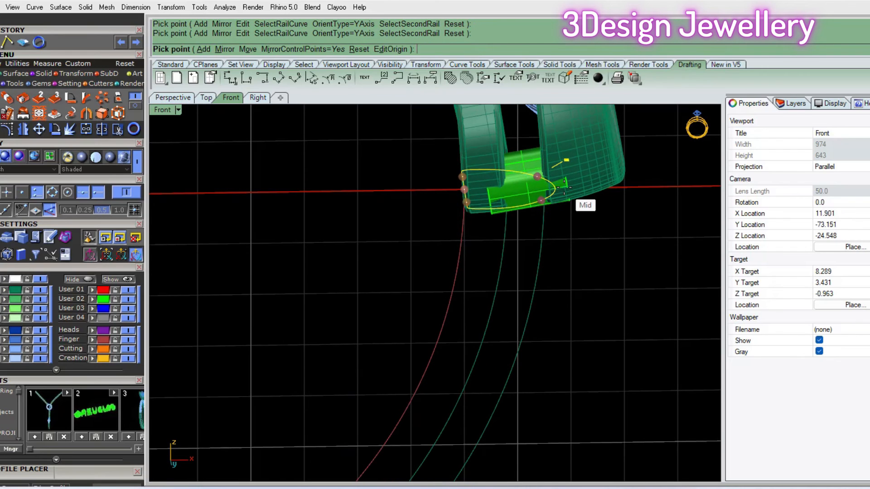
left_click(515, 173)
left_click(474, 169)
left_click(520, 200)
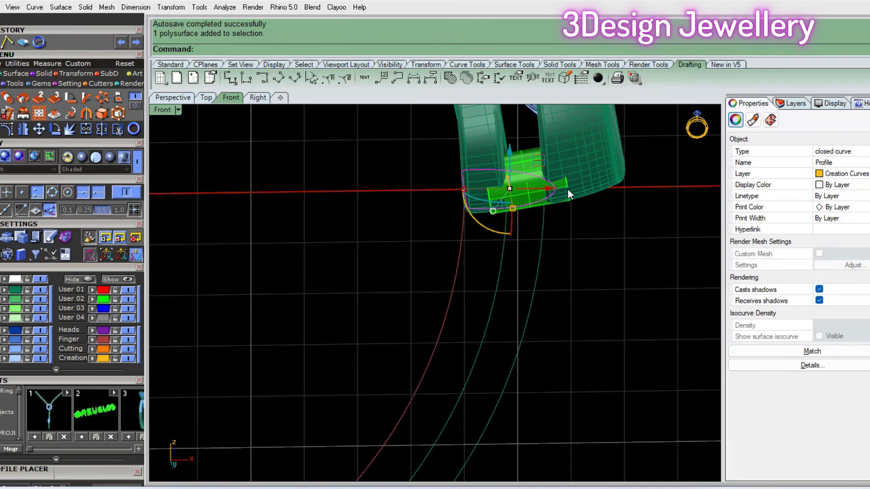
Set the upper profile's height to 2.29 mm and tilt it to follow the slanted end of the last setting
right_click(567, 190)
left_click(587, 207)
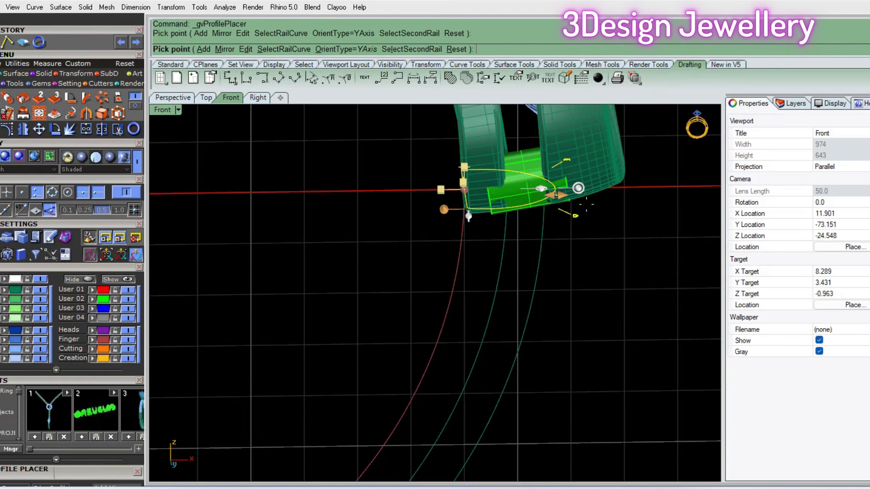
scroll(587, 206, "up", 2)
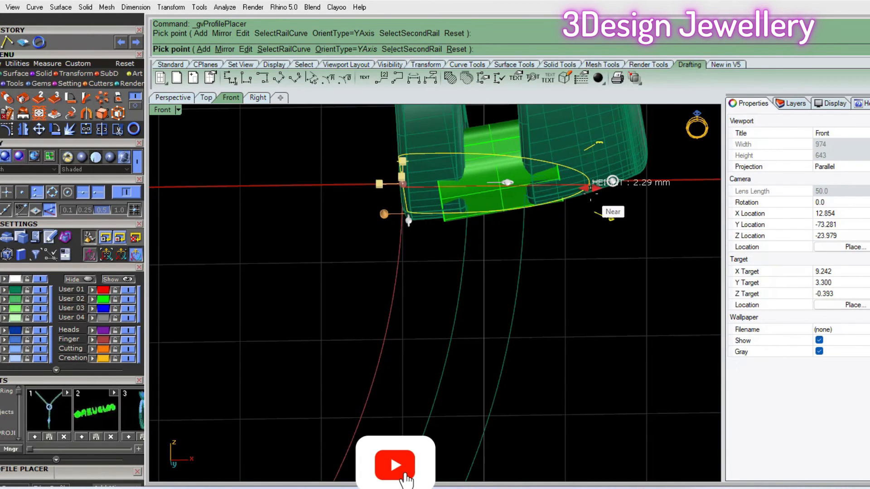
scroll(594, 189, "down", 5)
right_click_drag(575, 199, 582, 243)
scroll(600, 232, "up", 1)
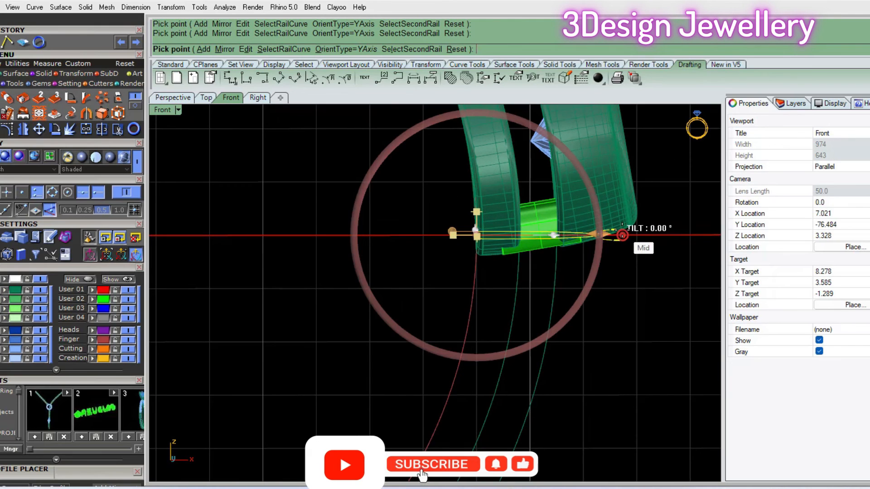
left_click_drag(621, 218, 622, 218)
right_click(622, 218)
Sweep the bottom and upper profiles along the finger-size rail with Sweep1 to form the right half of the shank
scroll(573, 175, "down", 2)
right_click_drag(573, 175, 334, 185)
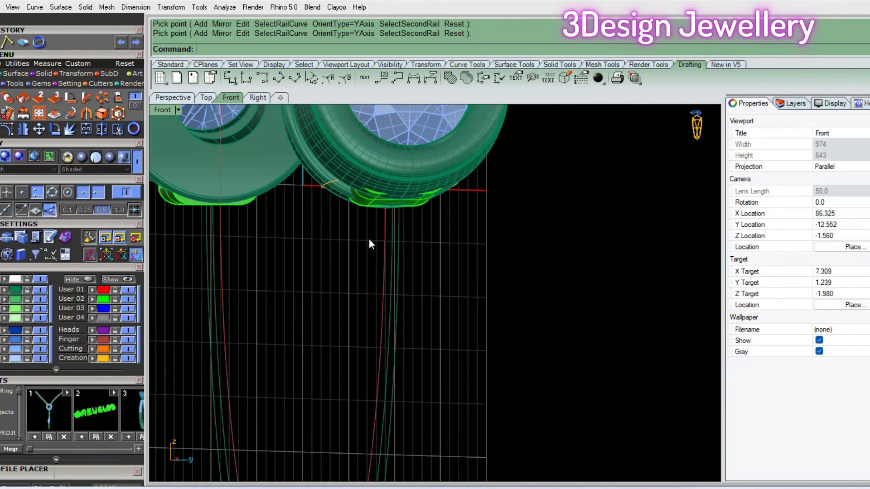
right_click_drag(369, 241, 416, 268)
left_click(421, 252)
type("s1")
key("Return")
left_click(415, 211)
left_click(415, 211)
left_click(407, 207)
scroll(427, 164, "down", 10)
right_click_drag(395, 258, 395, 282)
scroll(391, 249, "up", 6)
right_click_drag(469, 262, 553, 231)
key("Return")
right_click_drag(456, 255, 476, 218)
key("Return")
Add a rounded Profile Cap to the shank's upper end profile, facing into the last setting
scroll(504, 111, "up", 4)
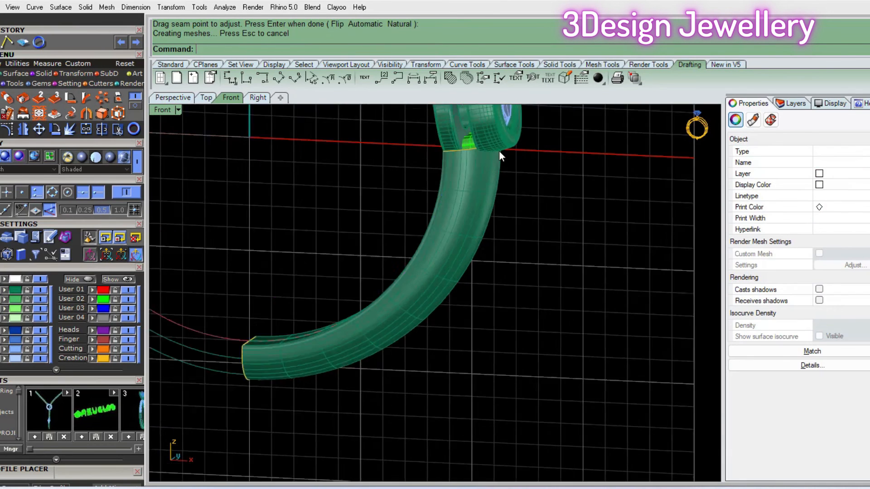
scroll(499, 150, "up", 2)
left_click(453, 149)
left_click(493, 178)
scroll(493, 179, "up", 2)
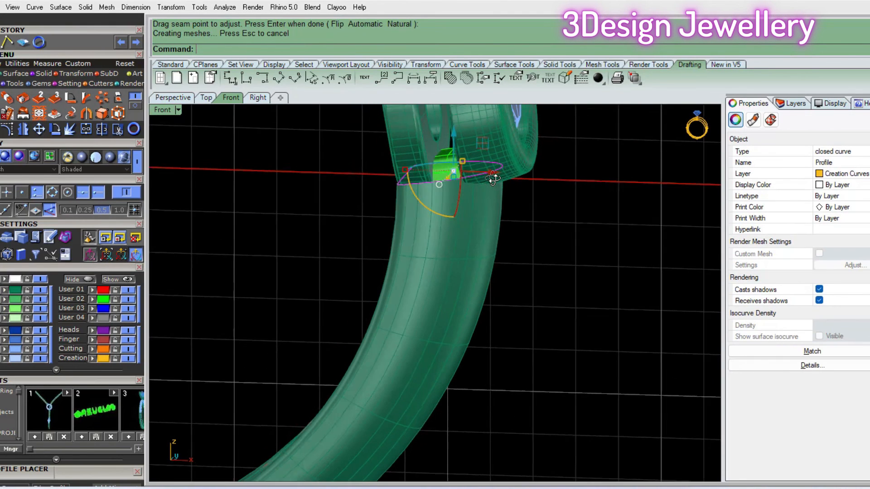
right_click(494, 179)
left_click(511, 198)
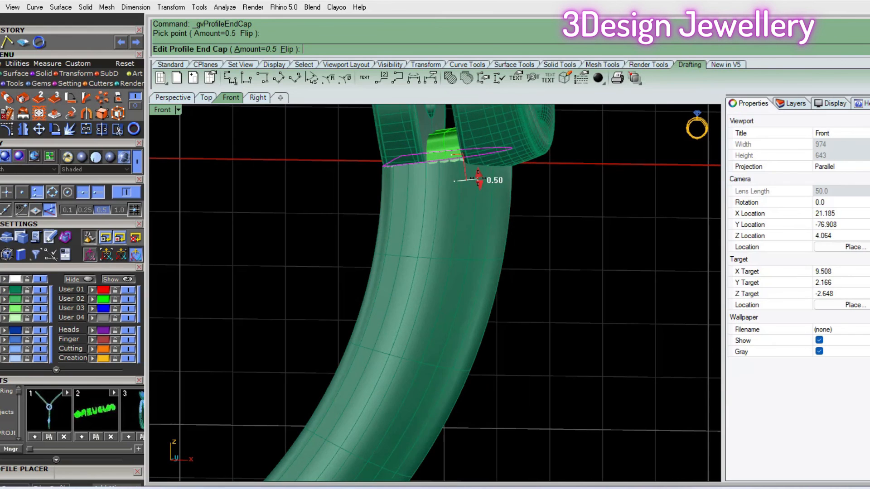
scroll(449, 140, "up", 4)
Join the end cap to the half shank
left_click(448, 138)
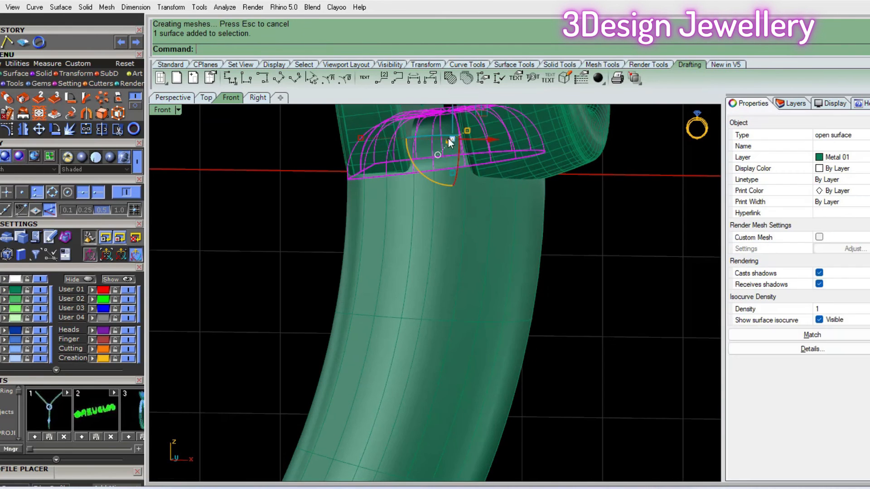
left_click(441, 227, "shift")
scroll(442, 227, "down", 7)
right_click_drag(473, 191, 482, 206)
type("j")
key("Return")
Mirror a copy of the capped half shank in the front view about the vertical line through 0
scroll(501, 262, "down", 7)
left_click(490, 271)
type("4")
key("Return")
key("Return")
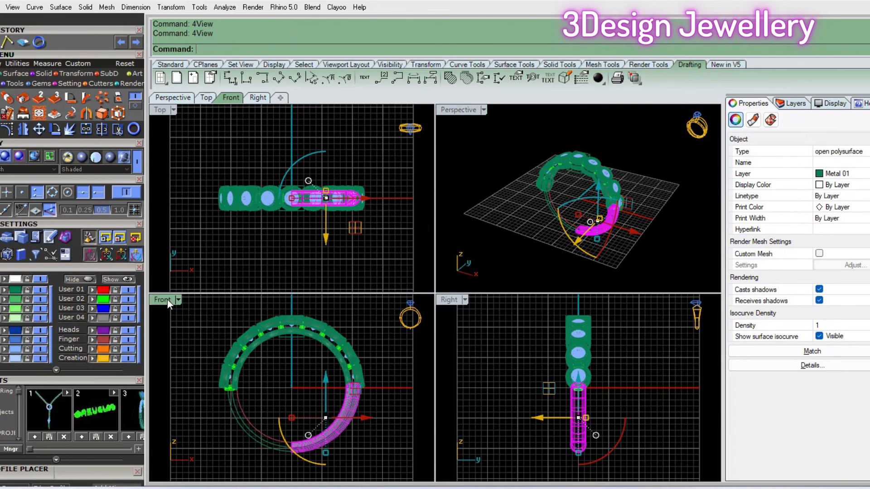
double_click(167, 299)
scroll(451, 374, "up", 3)
type("mirror")
key("Return")
type("0")
key("Return")
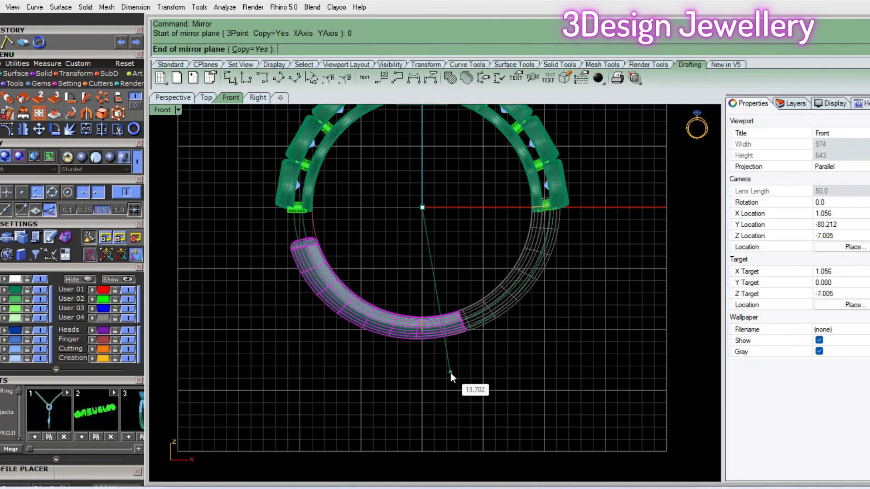
left_click(447, 395, "shift")
Join the two shank halves into one solid
left_click(401, 334, "shift")
right_click_drag(447, 332, 439, 319)
type("j")
key("Return")
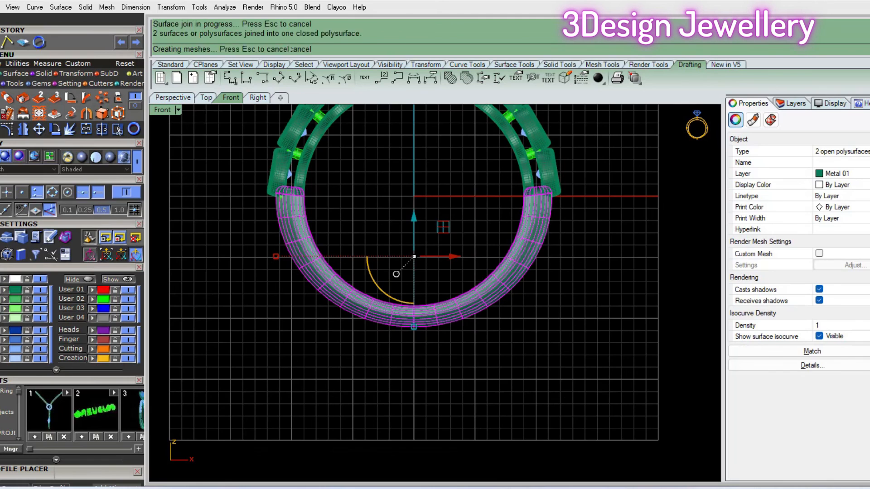
scroll(461, 322, "down", 4)
Delete the leftover construction outline around the ring's top setting
right_click_drag(589, 233, 420, 216, "ctrl+shift")
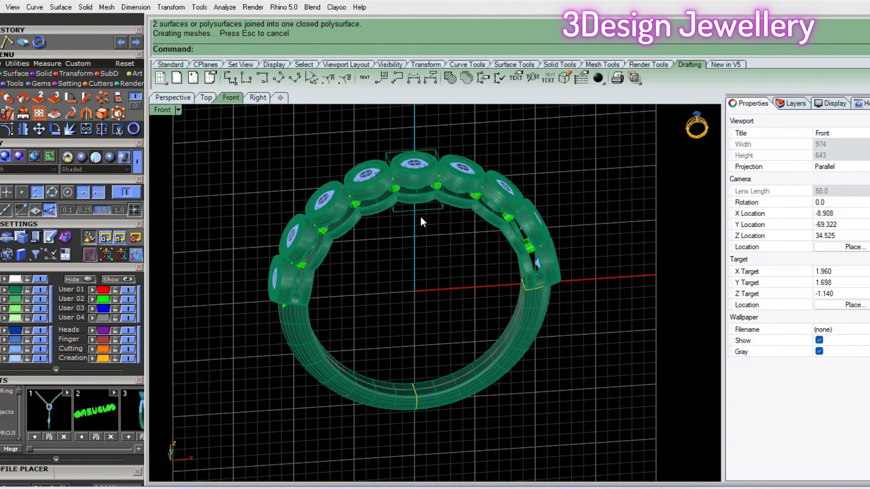
left_click(417, 210)
key("Delete")
Move all connecting posts from User Layer 02 to the Metal 01 layer and orbit to view the ring from above
left_click(103, 301)
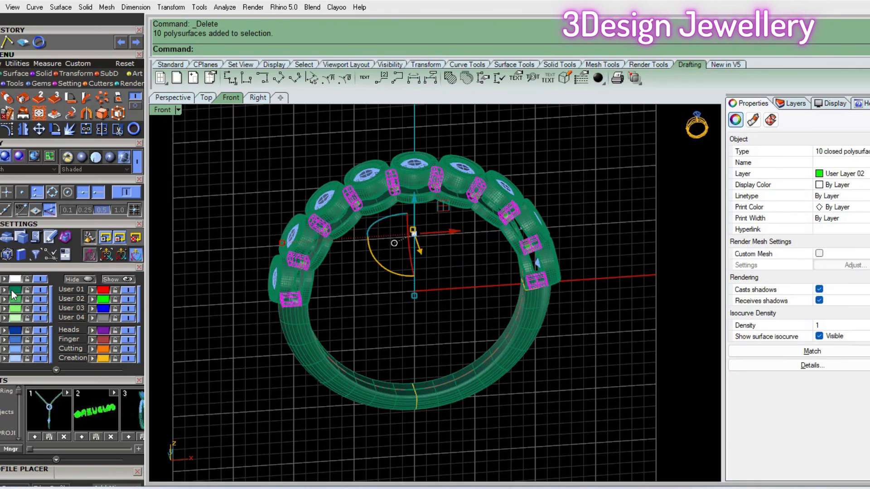
left_click(330, 140)
right_click_drag(330, 140, 322, 262, "ctrl+shift")
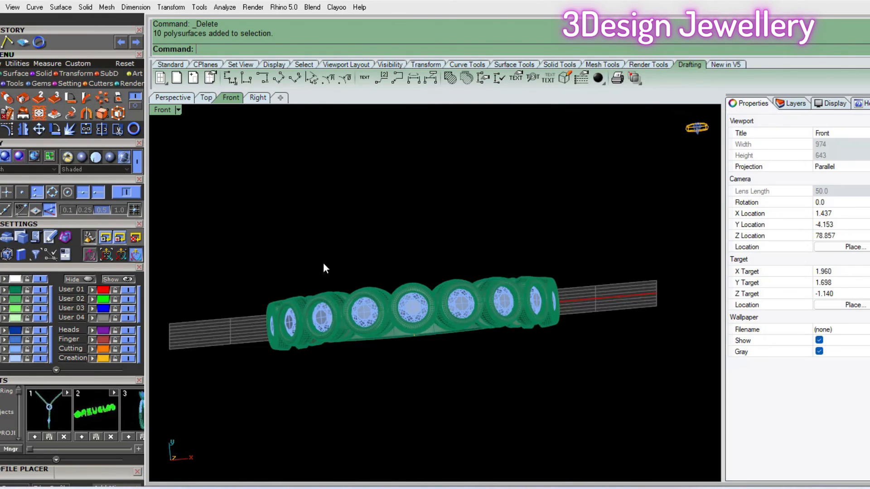